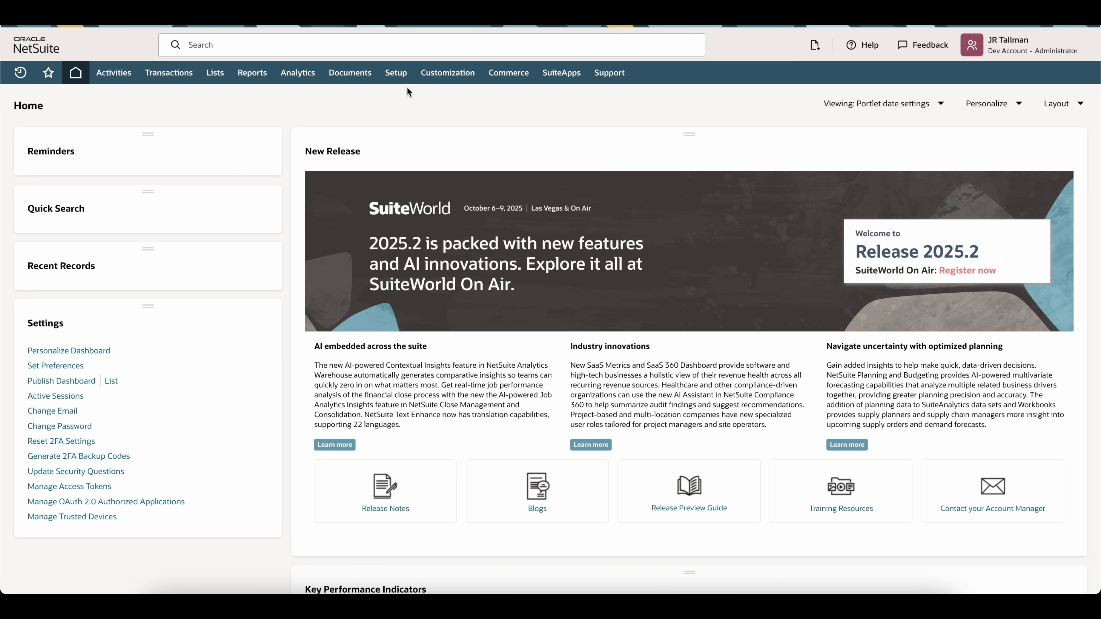
On the SuiteCloud tab of Enable Features, confirm Server SuiteScript is checked.
mouse_move(396, 73)
mouse_move(417, 123)
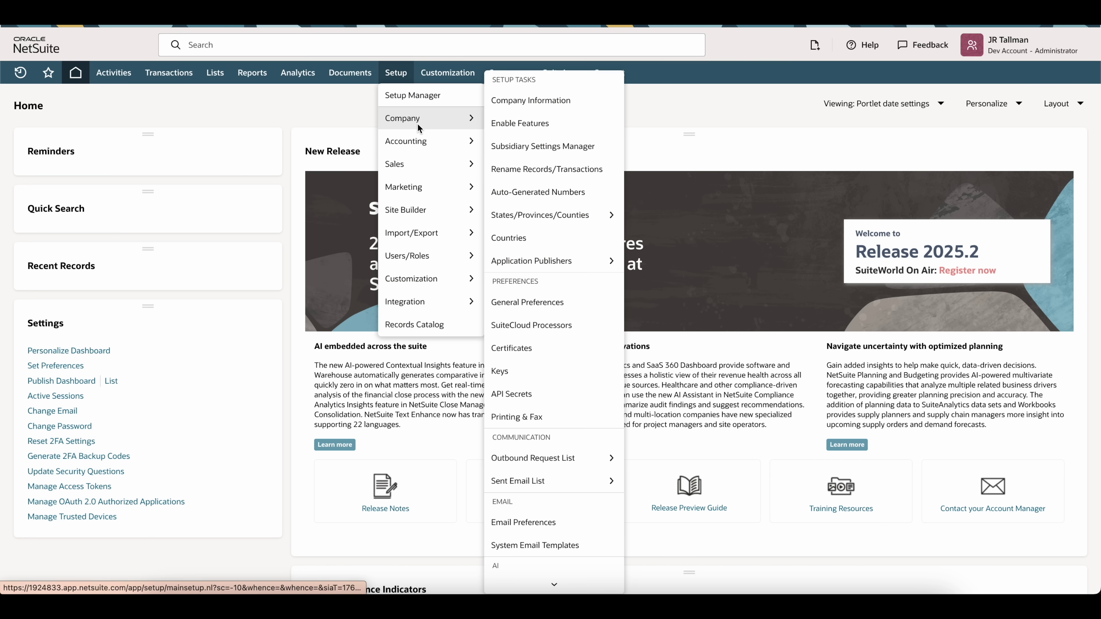
click(546, 123)
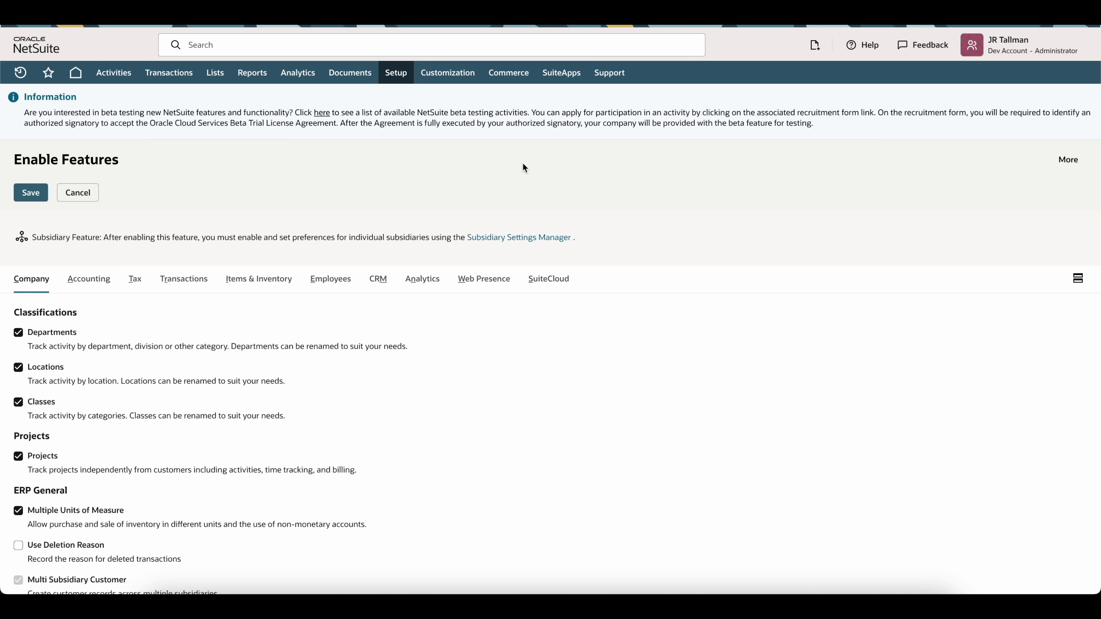
click(556, 287)
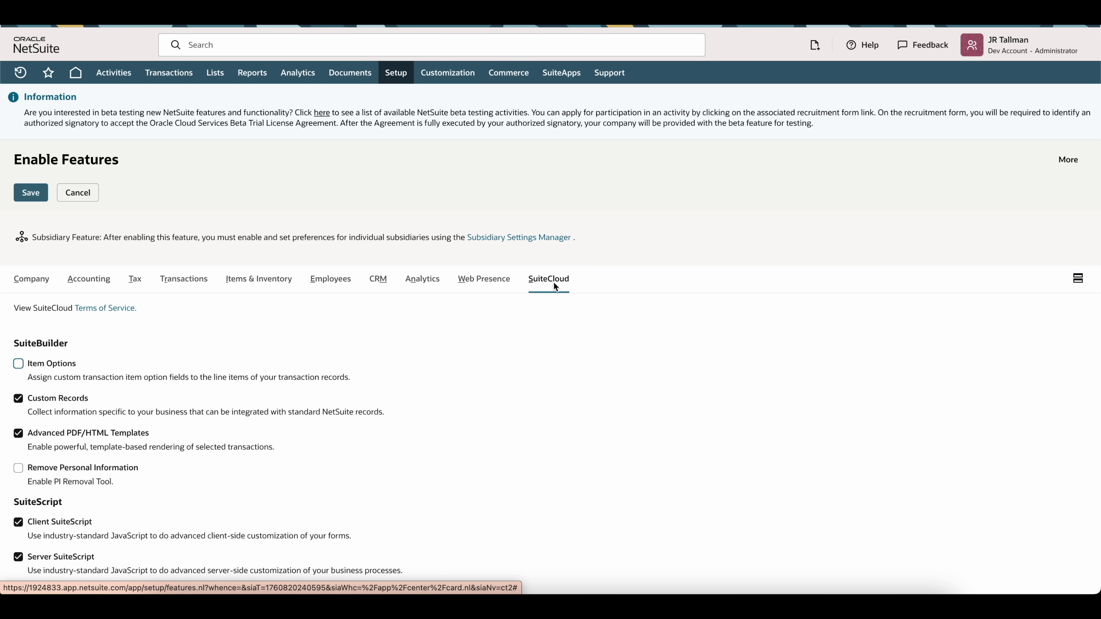
scroll(553, 282, down, 5)
drag(105, 289, 21, 304)
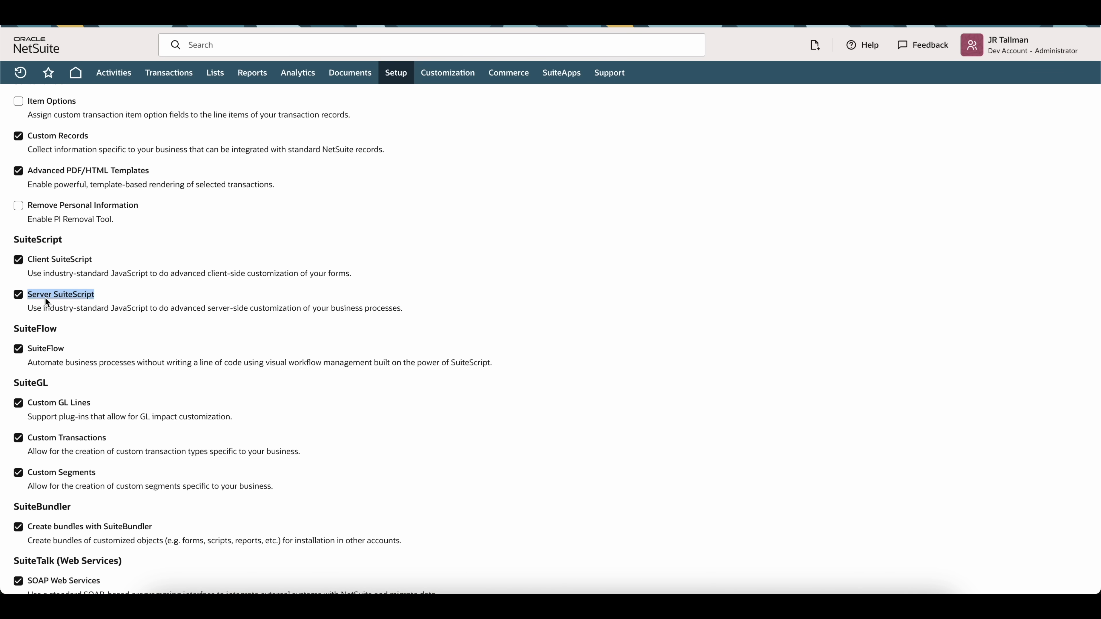
Confirm OAuth 2.0 is checked, then save the feature settings.
scroll(191, 360, down, 4)
scroll(191, 360, down, 3)
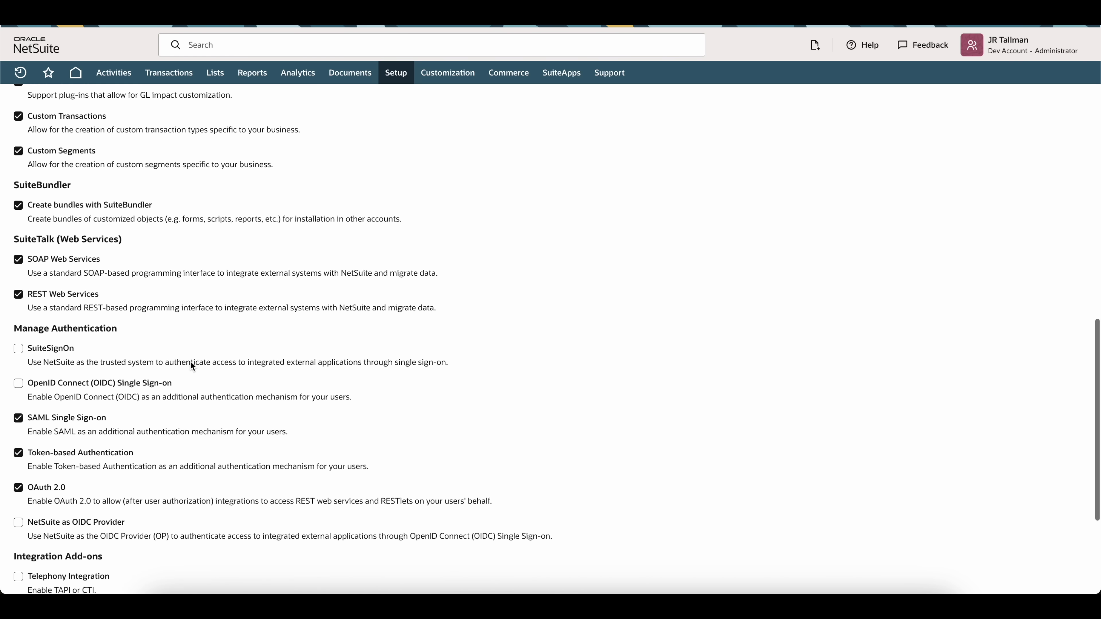
drag(74, 488, 19, 489)
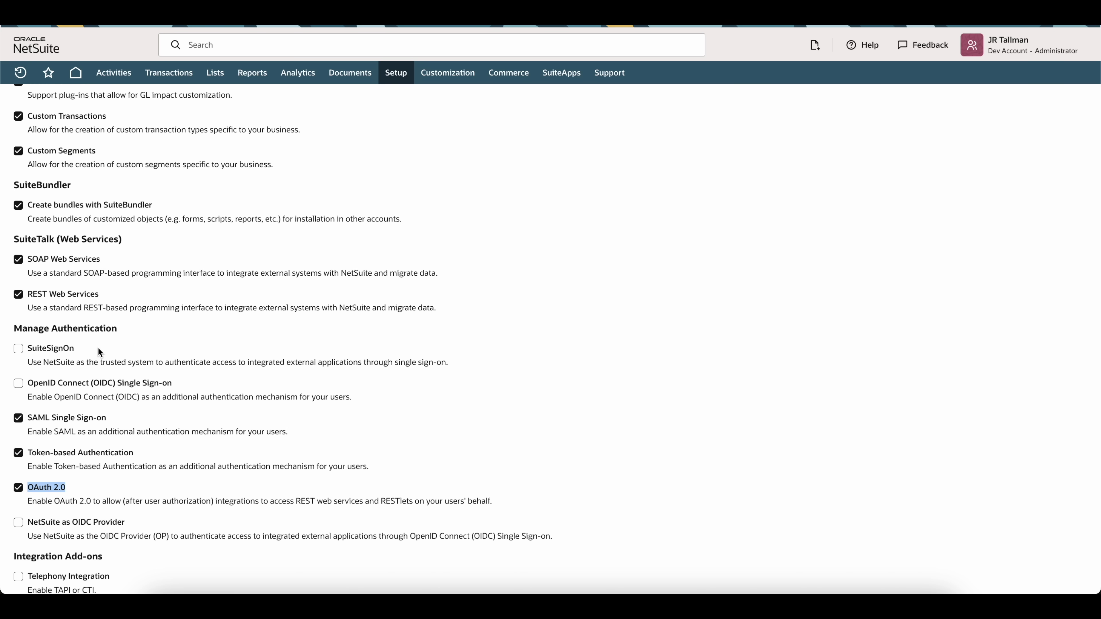
scroll(408, 302, up, 15)
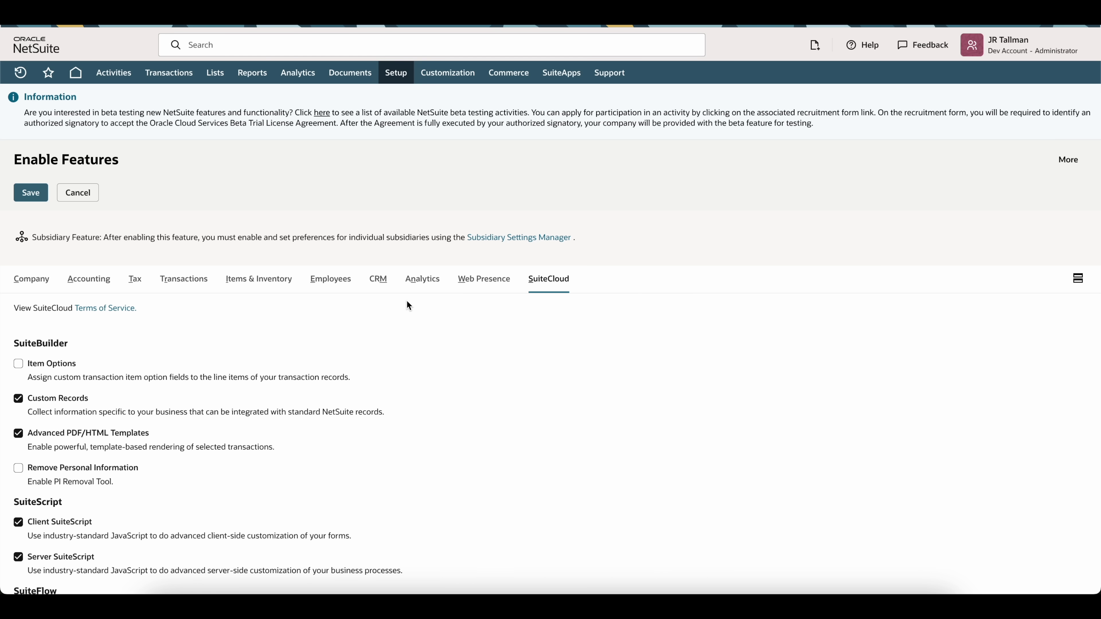
click(37, 197)
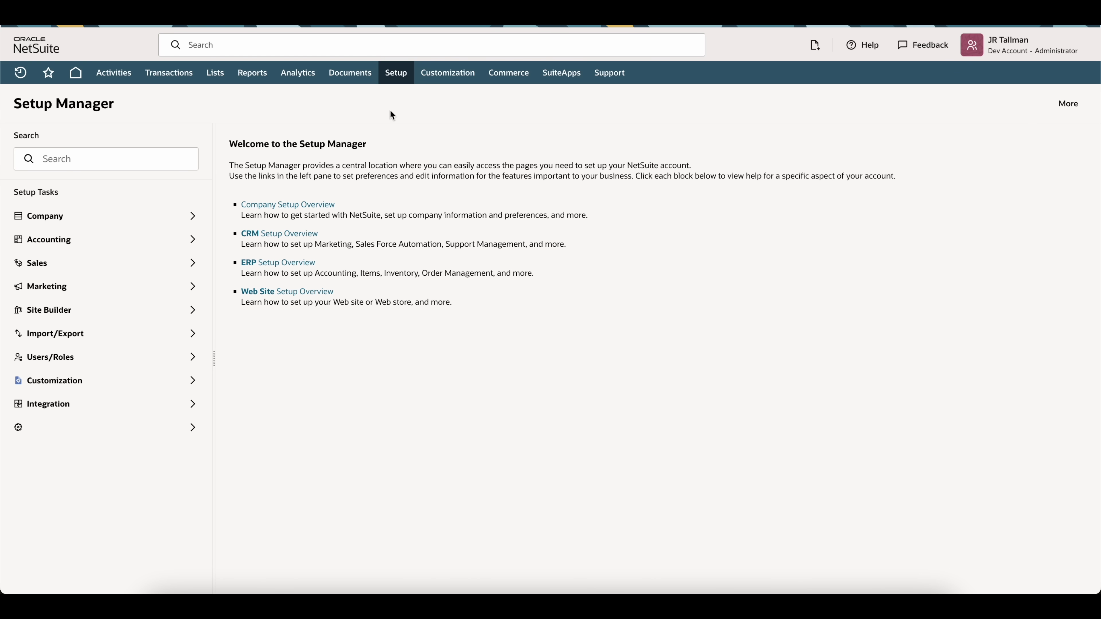
Bring up Manage Roles and find the custom Dev Accountant role among the 31 roles.
mouse_move(399, 73)
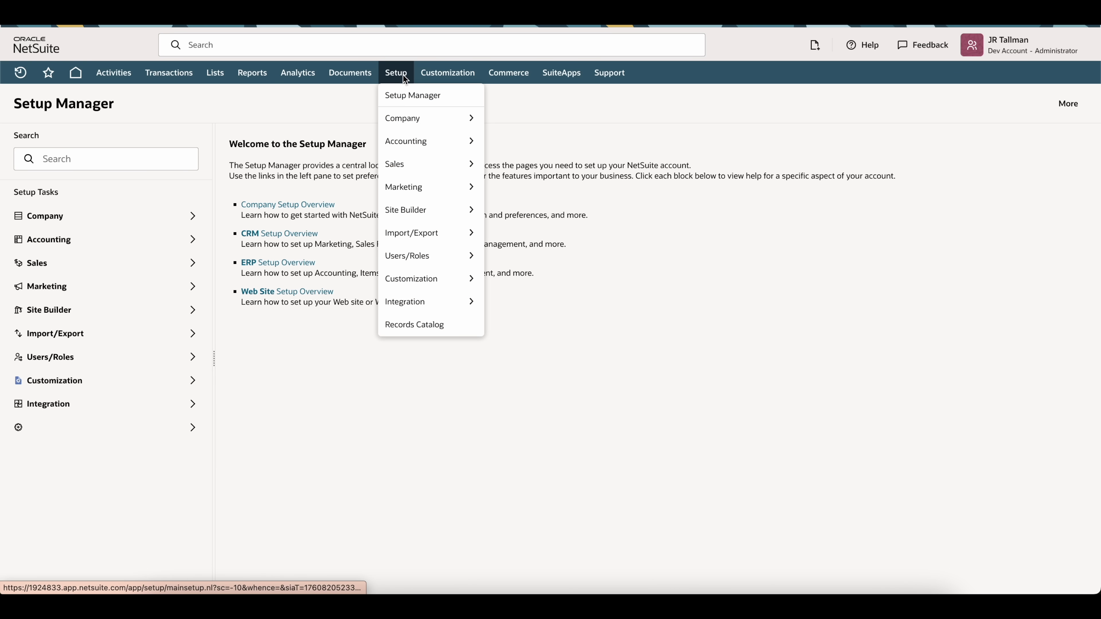
mouse_move(433, 279)
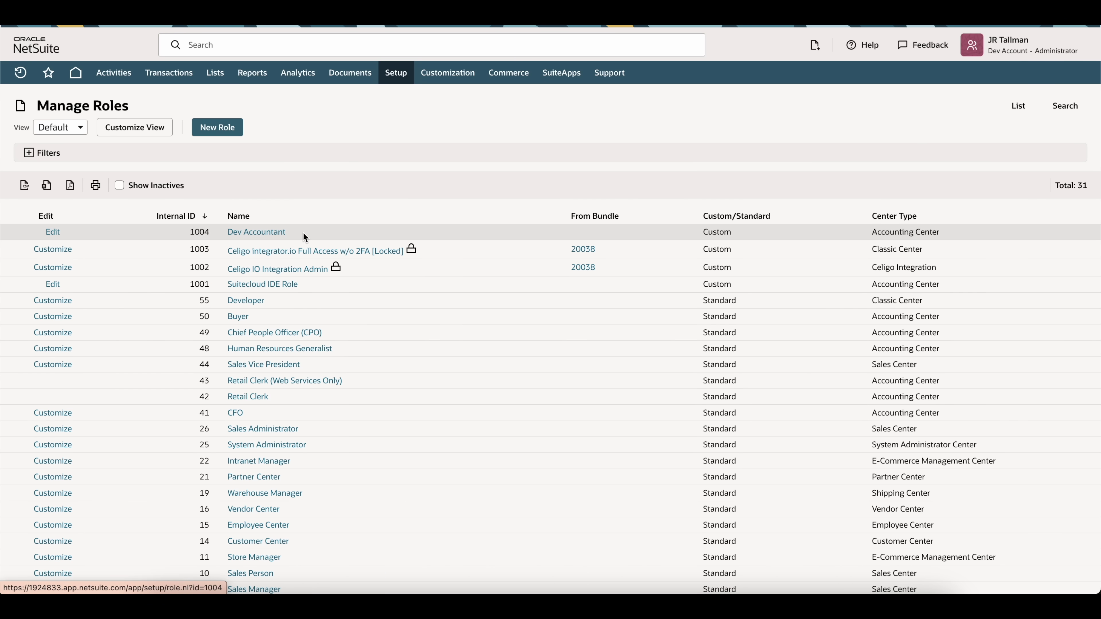
drag(305, 237, 226, 233)
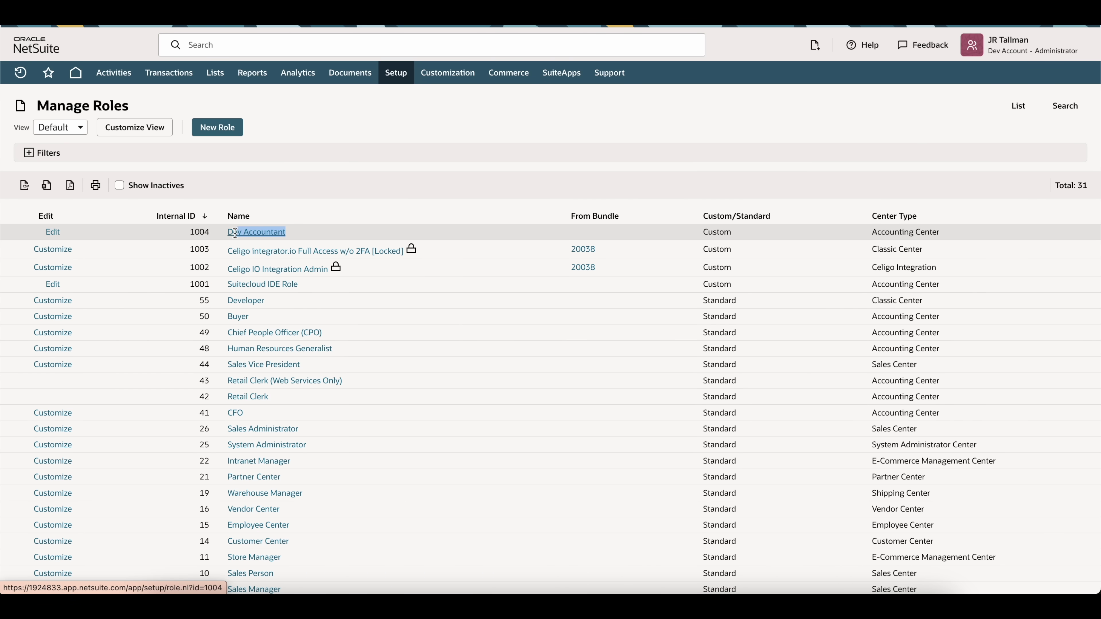
Edit Dev Accountant and check its MCP Server Connection Setup permission is Full.
click(52, 232)
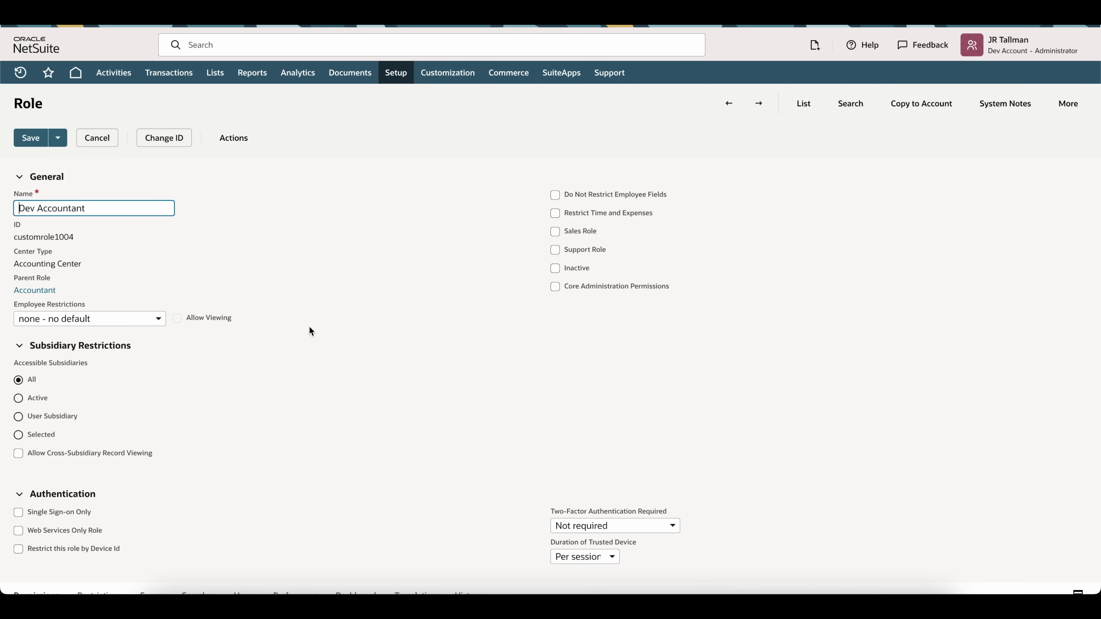
scroll(308, 327, down, 6)
click(202, 364)
scroll(203, 367, down, 3)
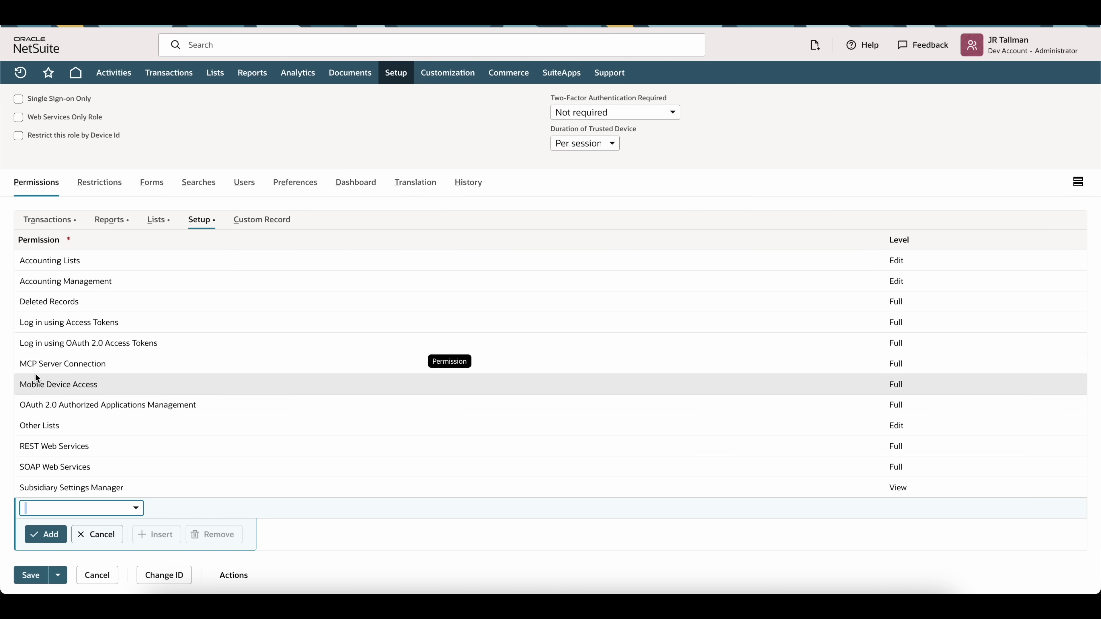
click(96, 367)
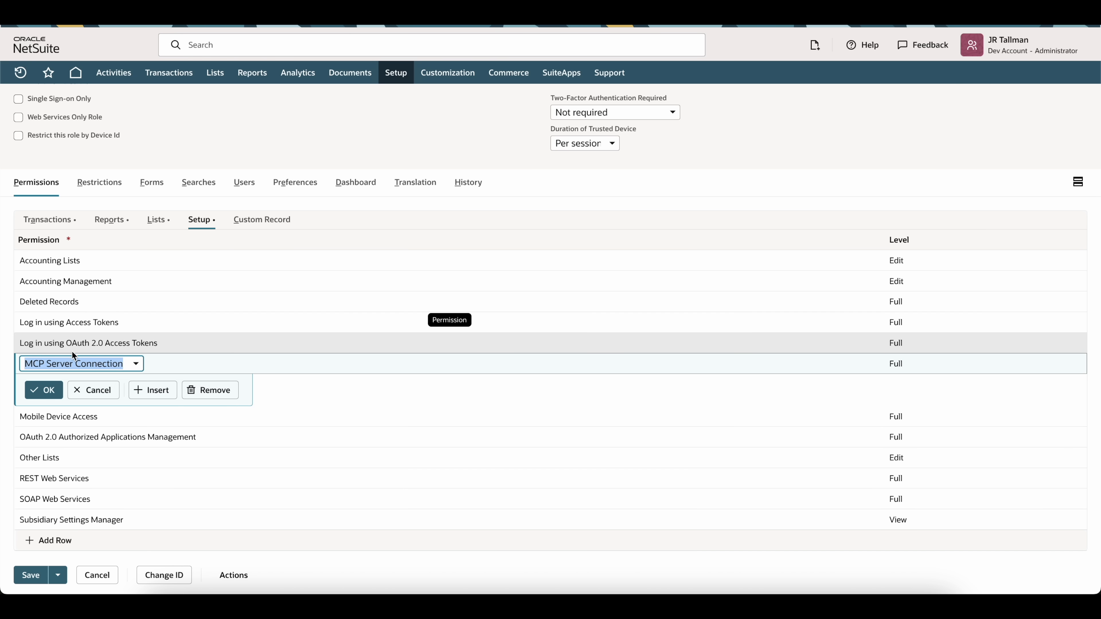
Confirm the Log in using OAuth 2.0 Access Tokens permission is Full, then go to SuiteApps.
click(111, 348)
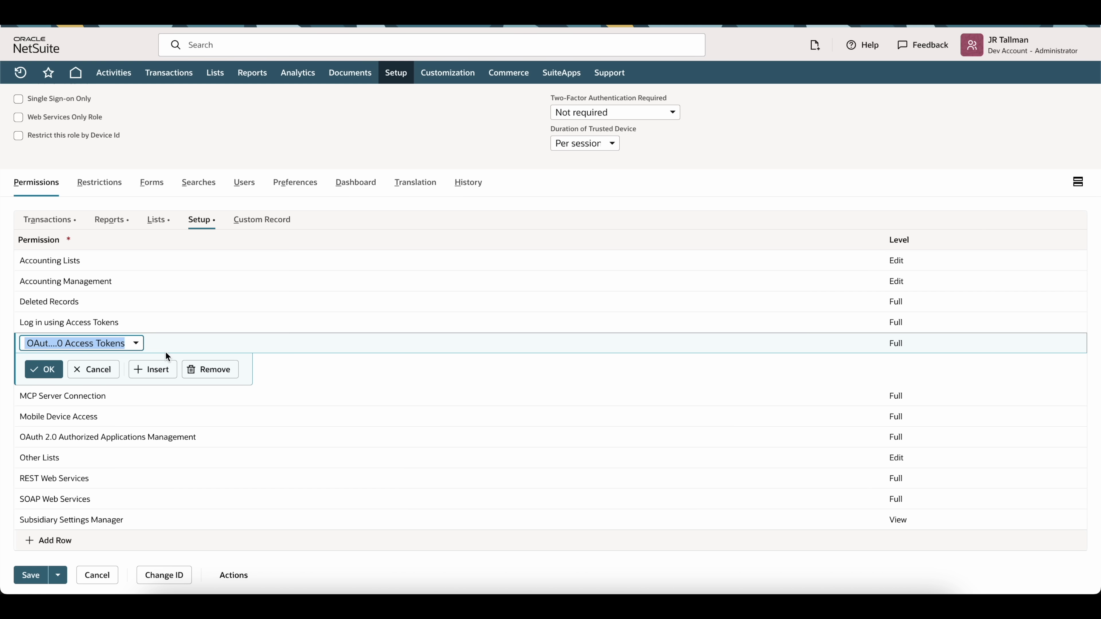
key(Return)
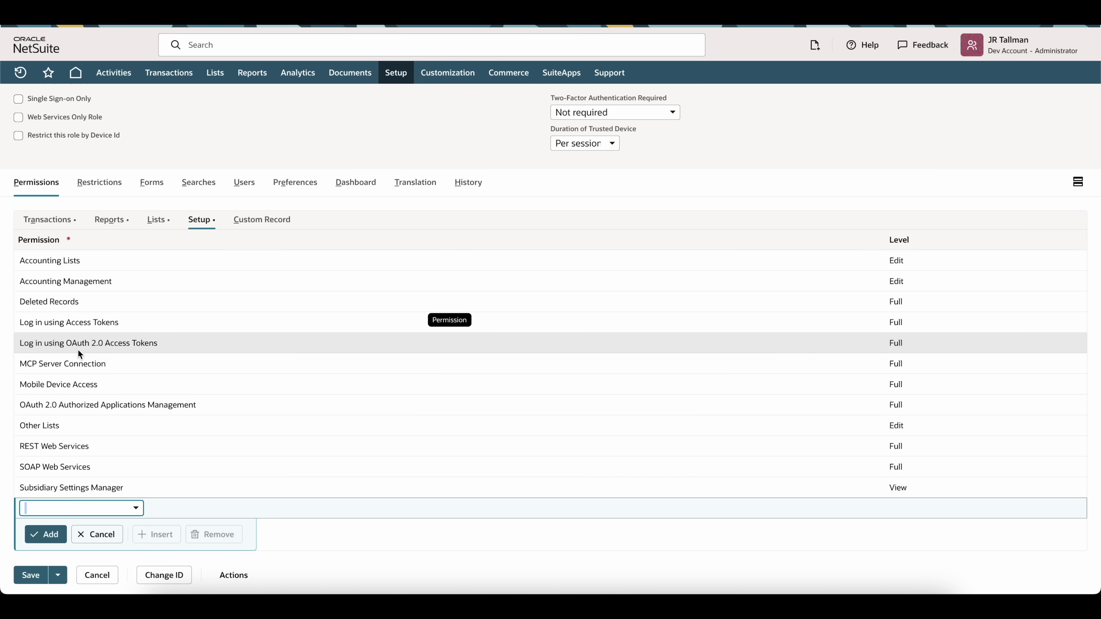
click(119, 349)
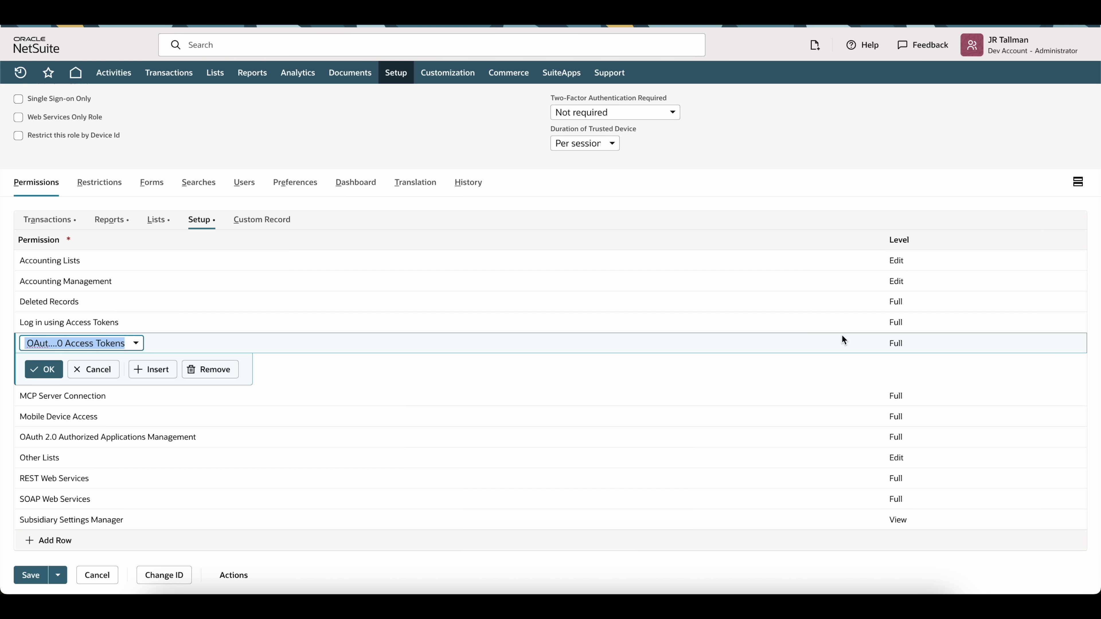
click(562, 73)
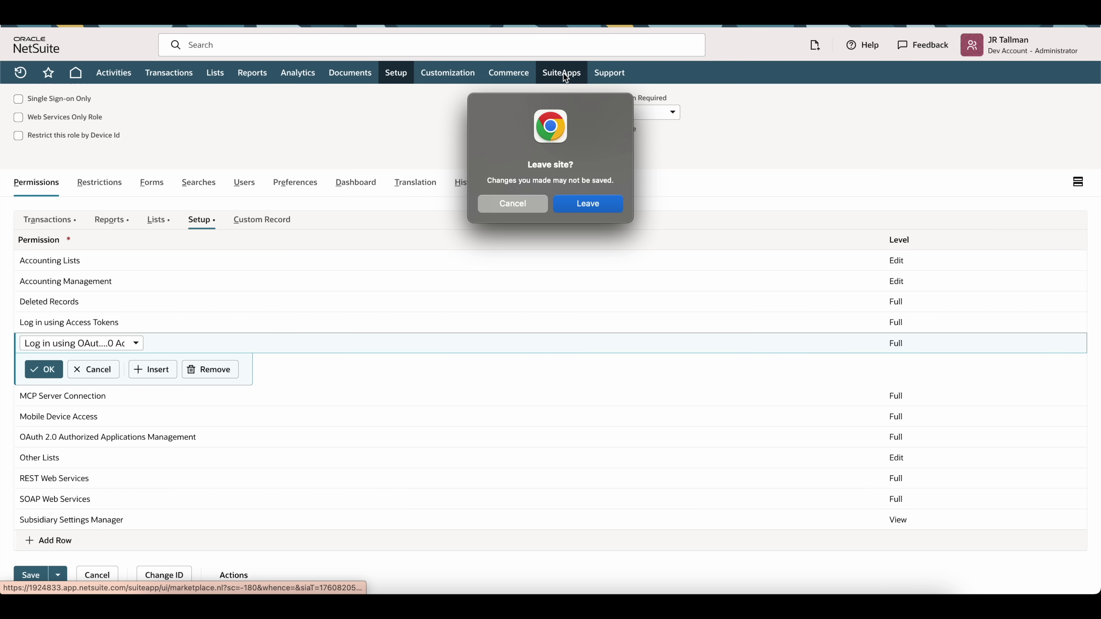
Leave the role page, search SuiteApps for 'mcp', and confirm MCP Standard Tools is installed.
click(570, 204)
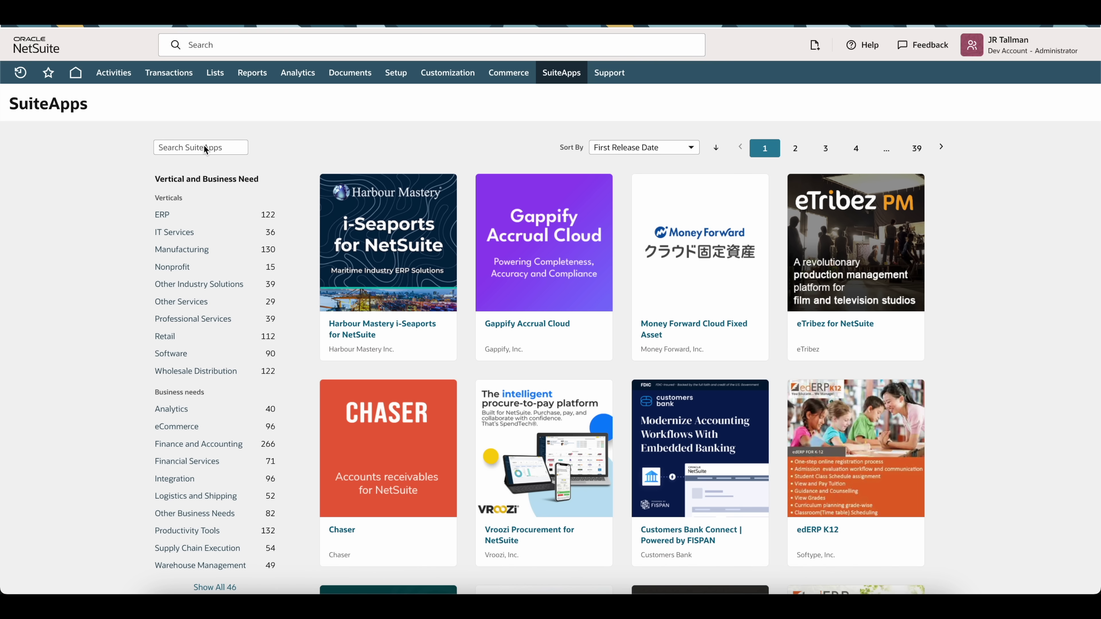
click(205, 147)
text(mcp)
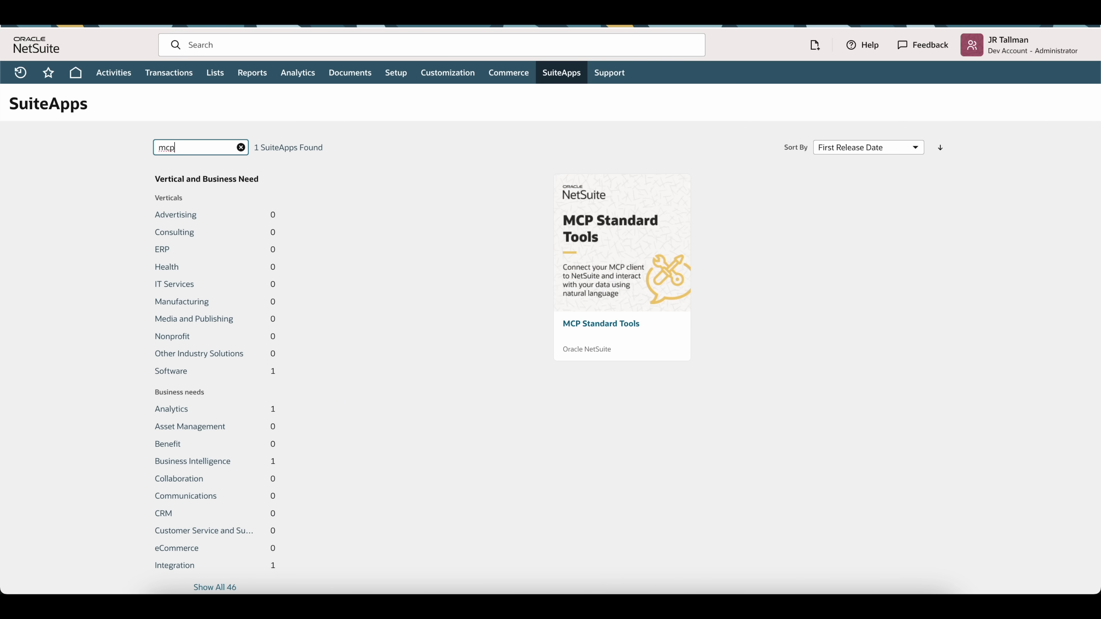
mouse_move(631, 216)
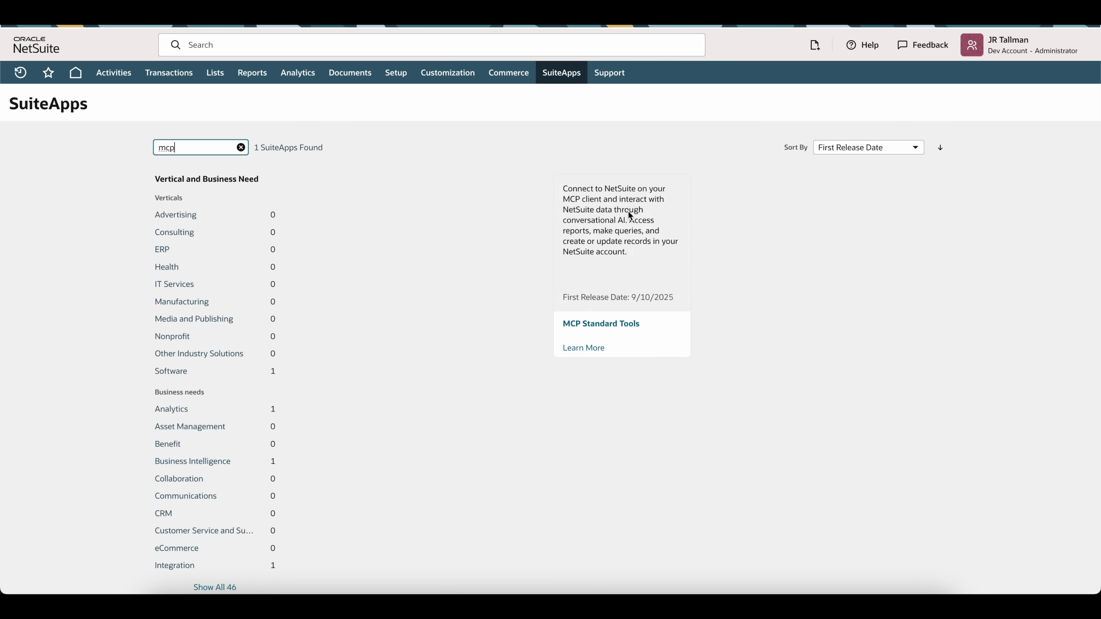
click(649, 254)
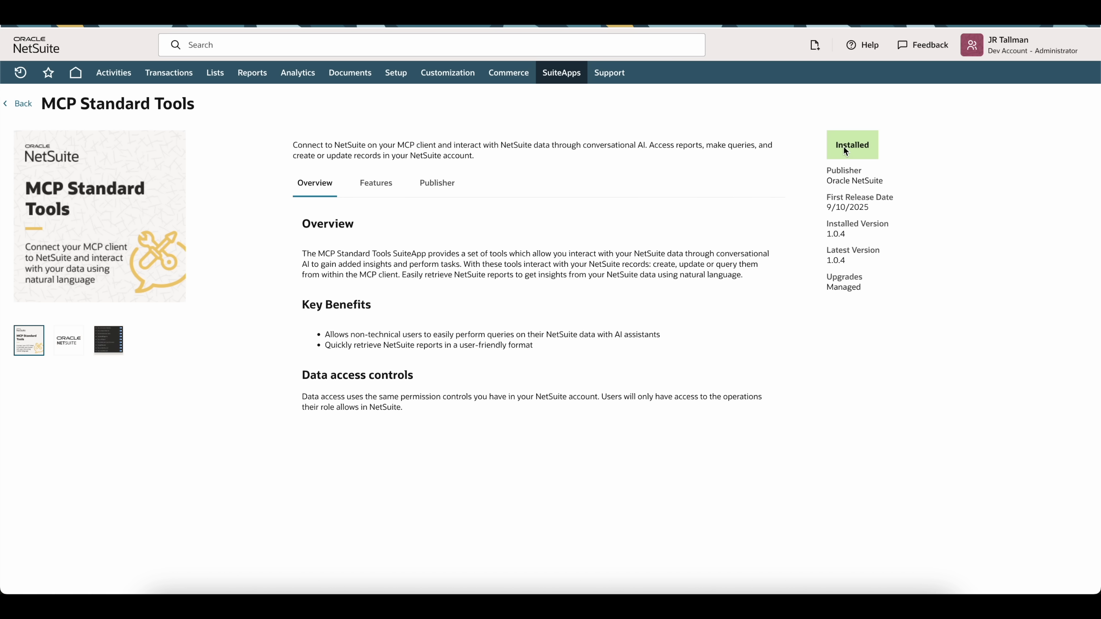
drag(836, 147, 874, 152)
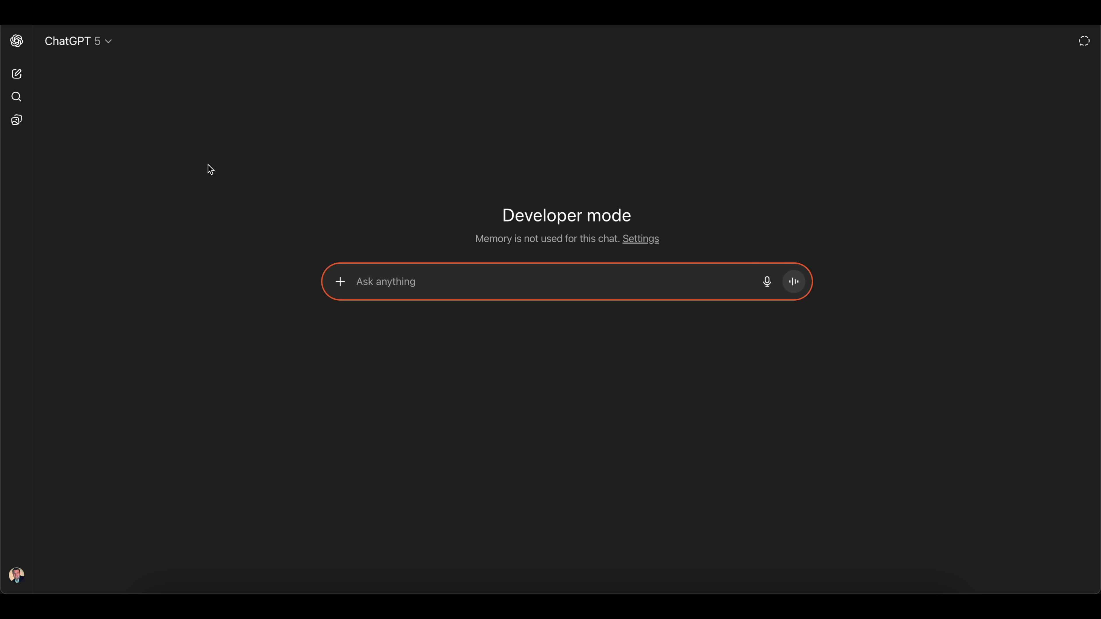
Bring up the Apps & Connectors section of ChatGPT settings.
click(17, 577)
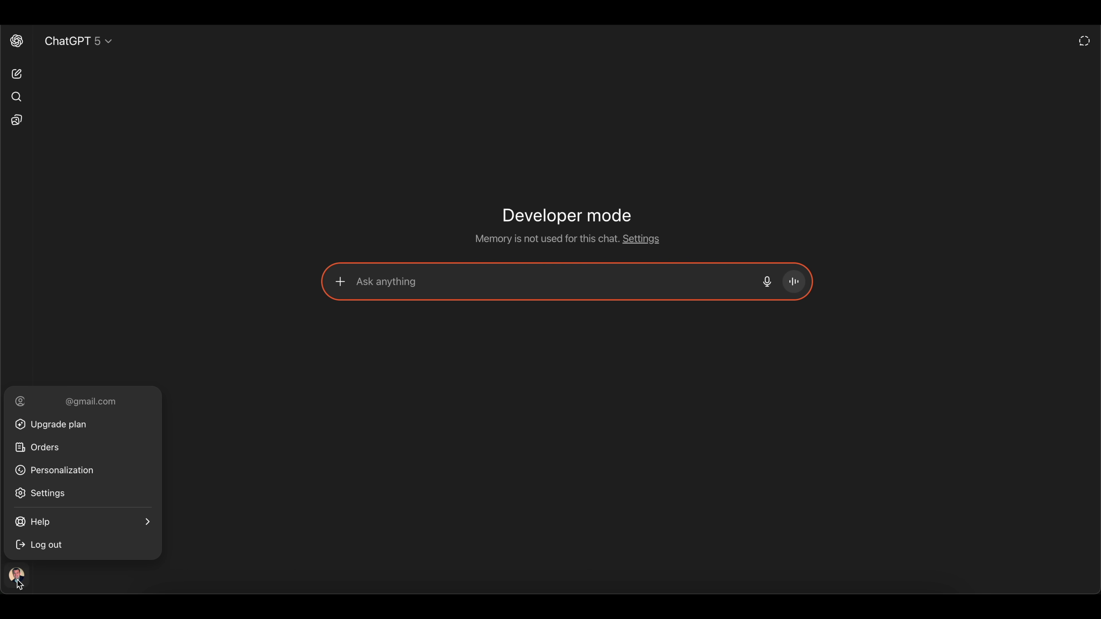
click(63, 498)
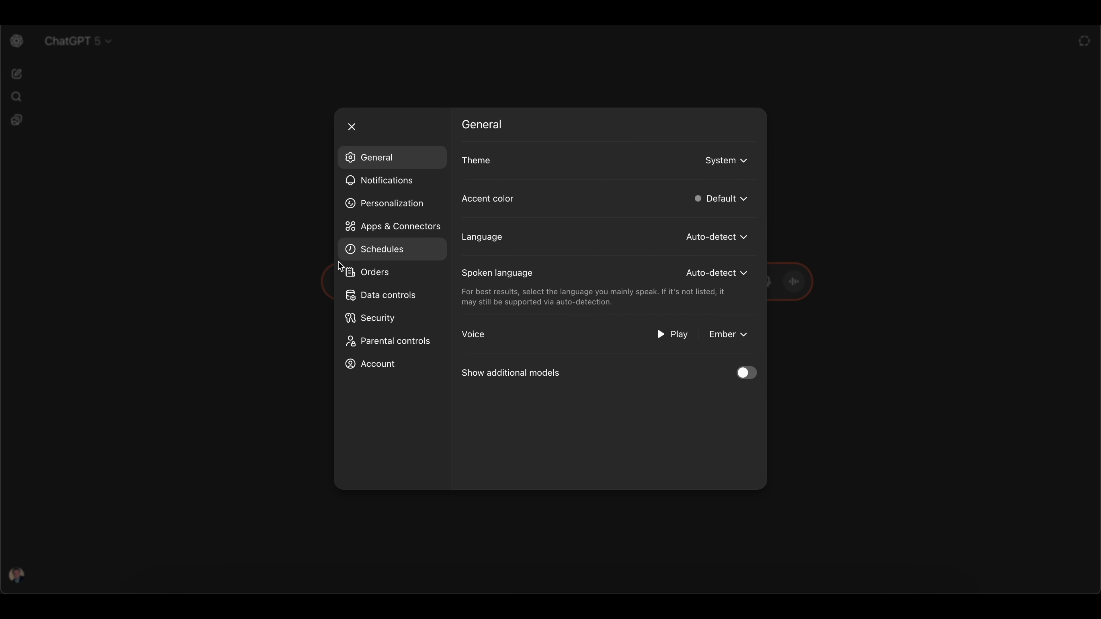
click(392, 233)
scroll(607, 307, down, 5)
scroll(606, 308, up, 5)
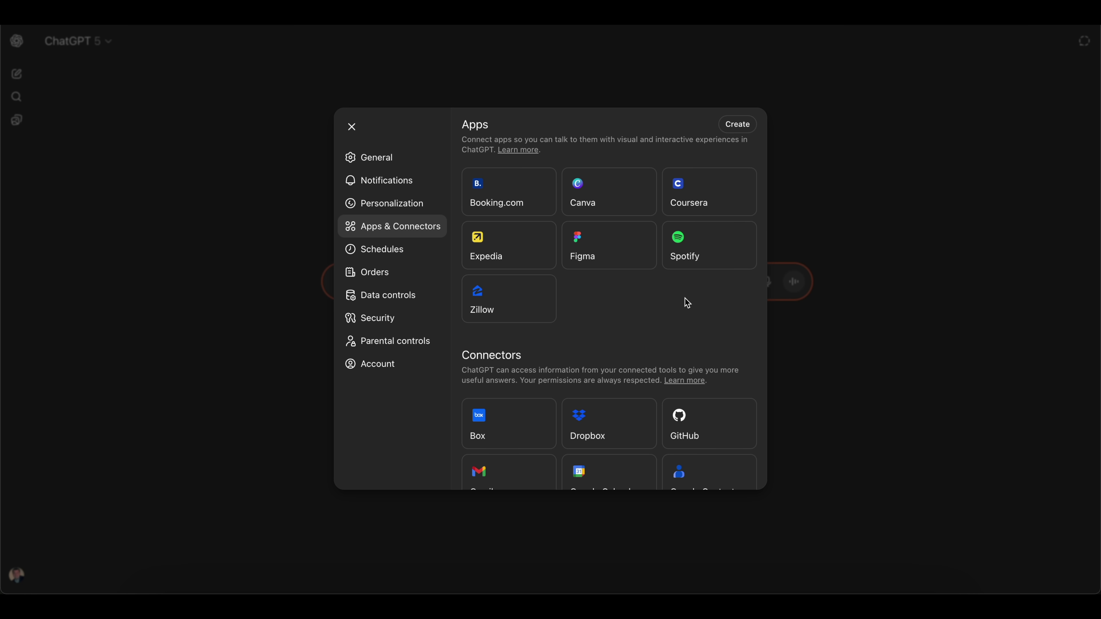
scroll(686, 302, down, 3)
scroll(652, 282, up, 3)
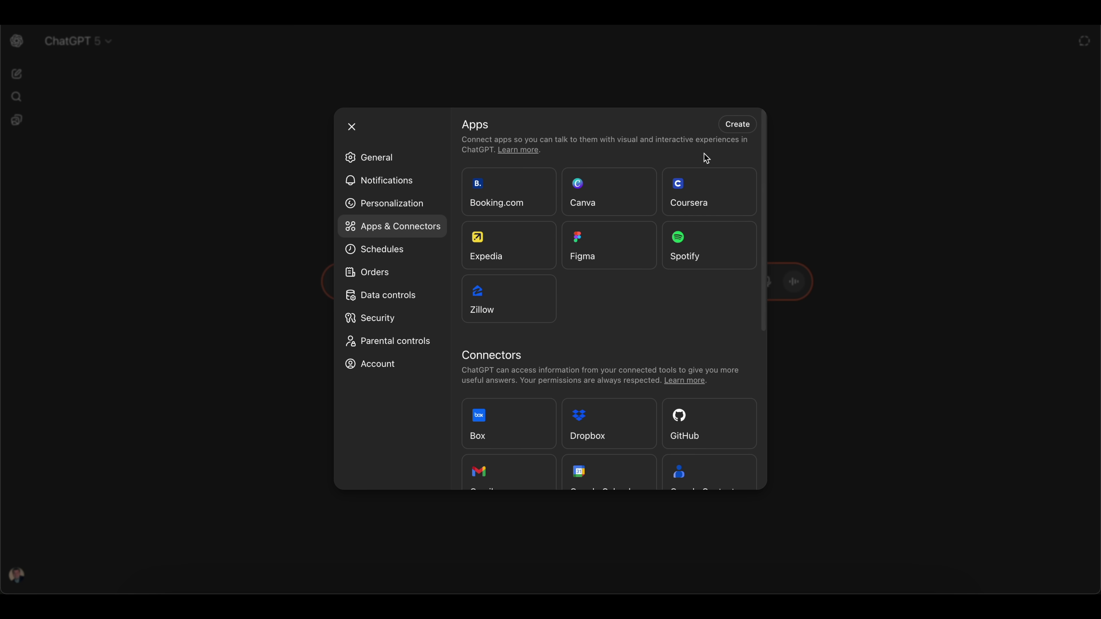
scroll(715, 154, down, 7)
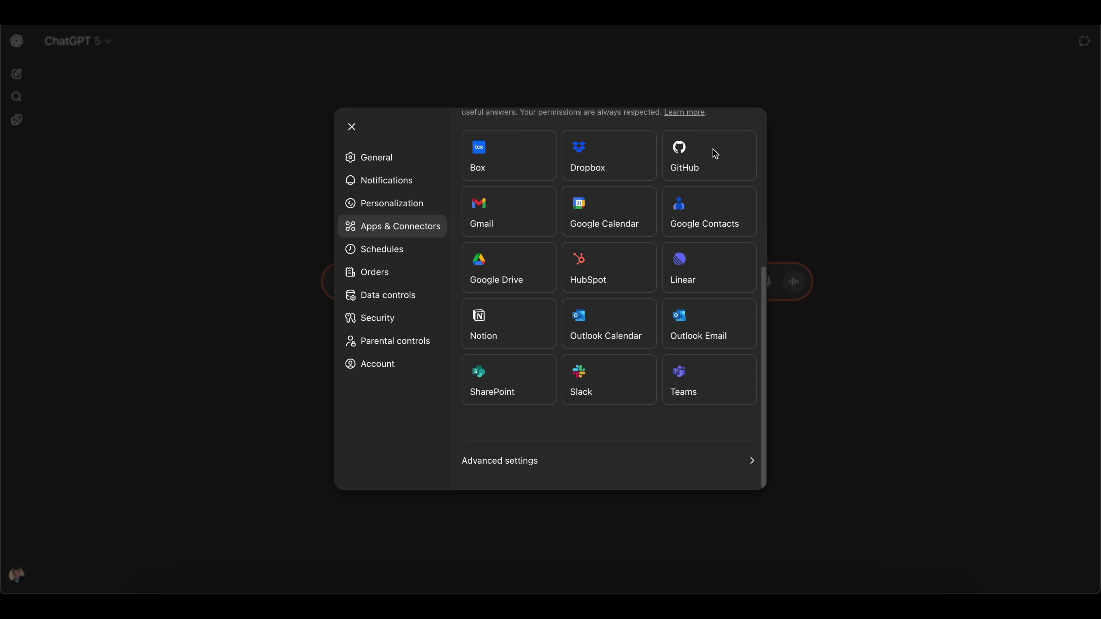
Verify Developer mode in Advanced settings, then go back and start a new connector.
click(533, 464)
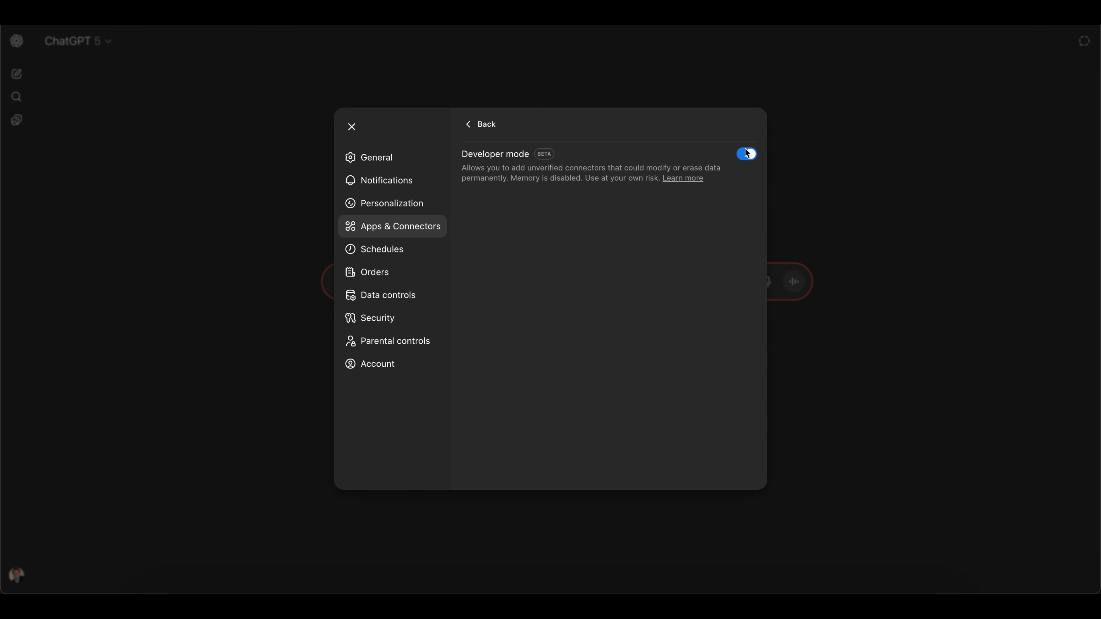
click(479, 127)
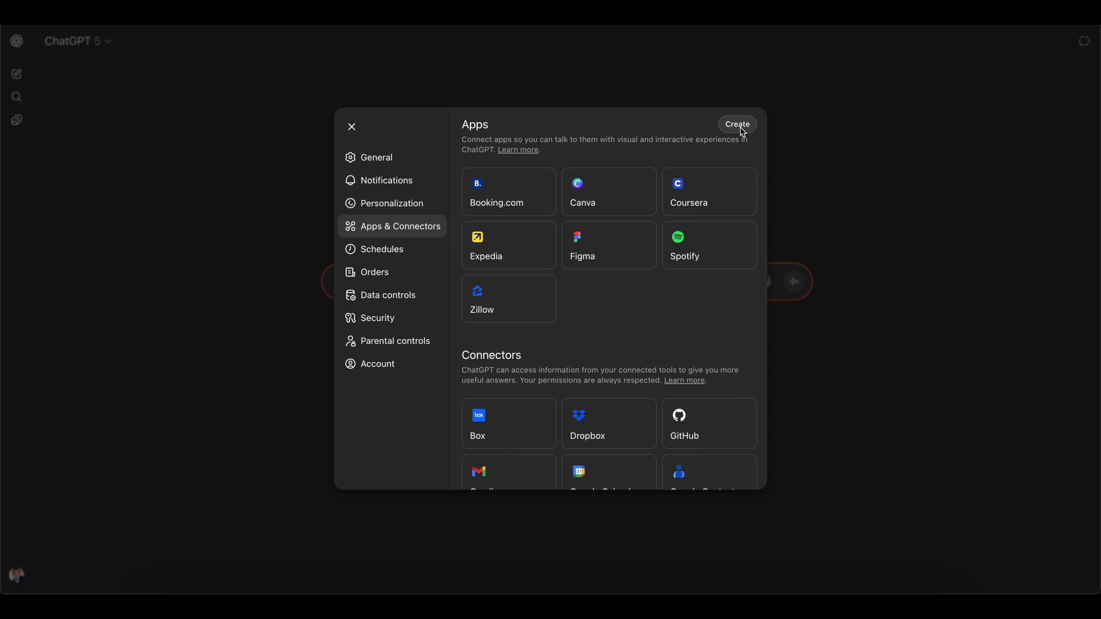
click(740, 128)
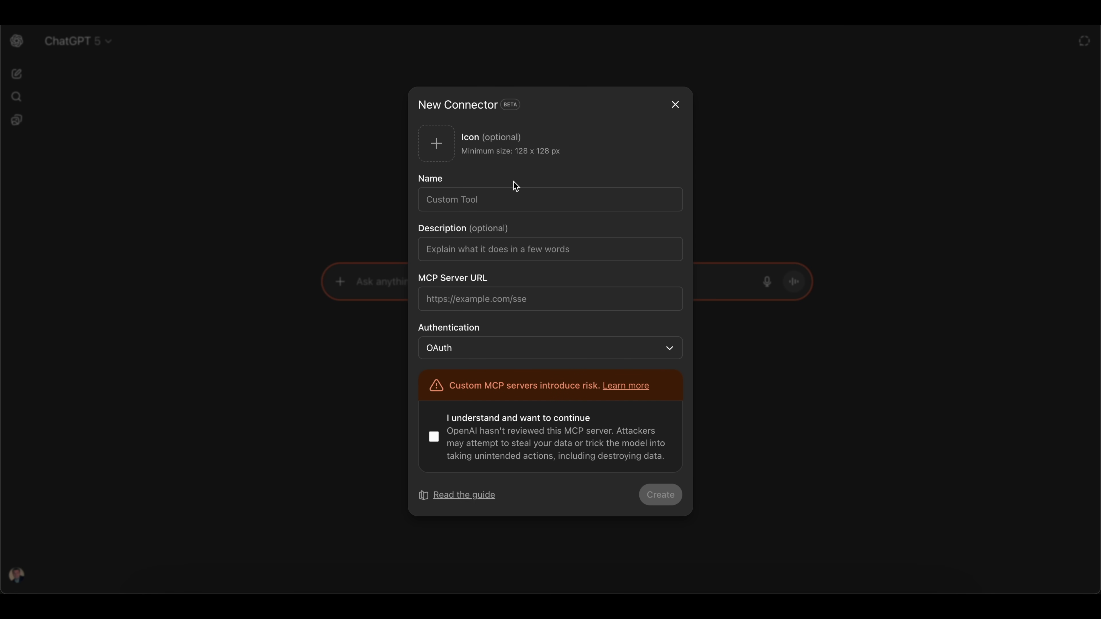
Create connector 'NetSuite Dev' with the pasted NetSuite MCP server URL and the risk acknowledged.
click(501, 204)
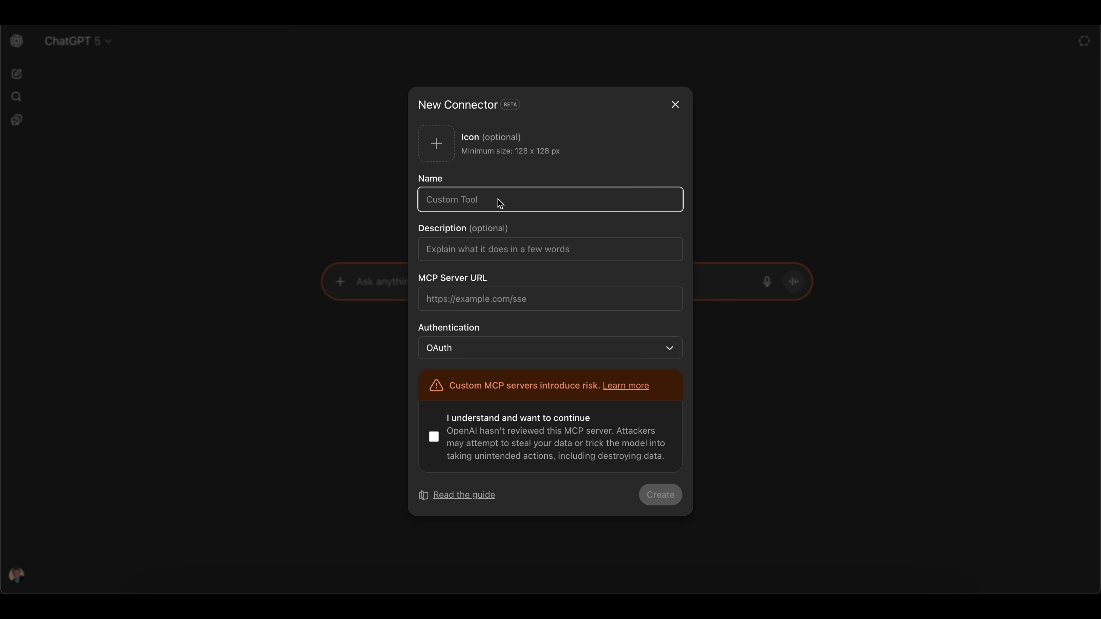
text(NetSuite Dev)
click(493, 302)
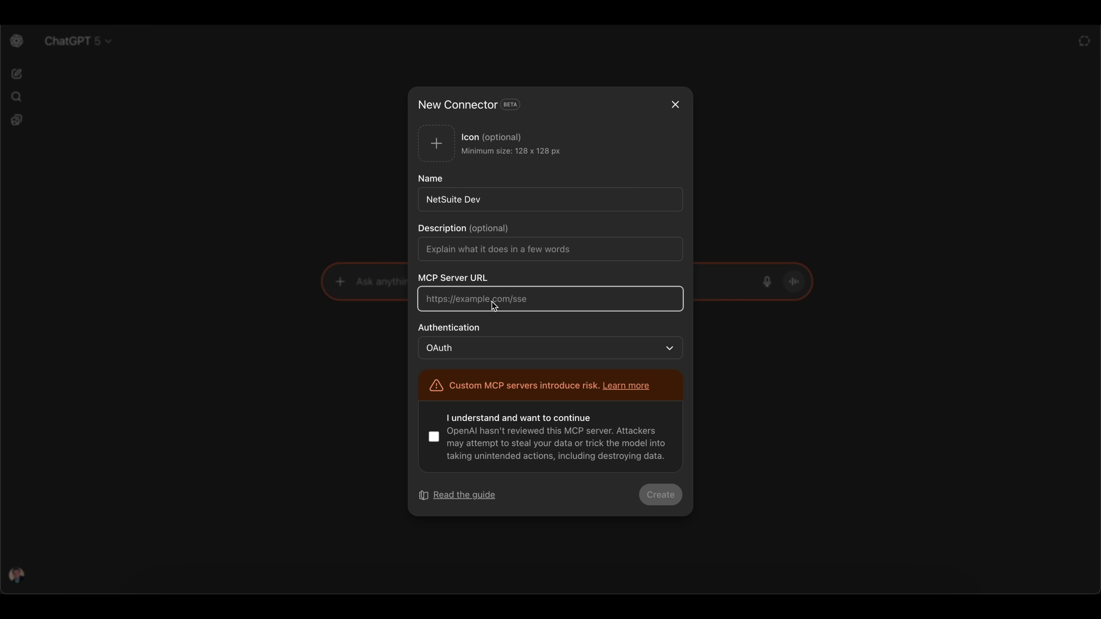
text(https://1924833.suitetalk.api.netsuite.com/services/mcp/v1/all)
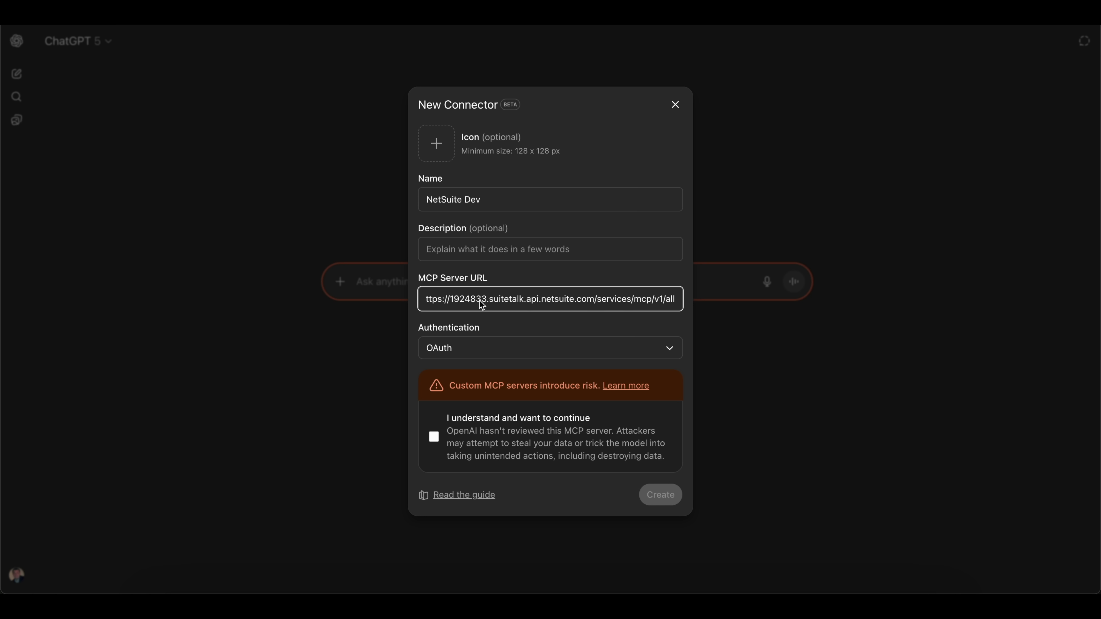
drag(516, 298, 555, 299)
click(672, 299)
click(475, 299)
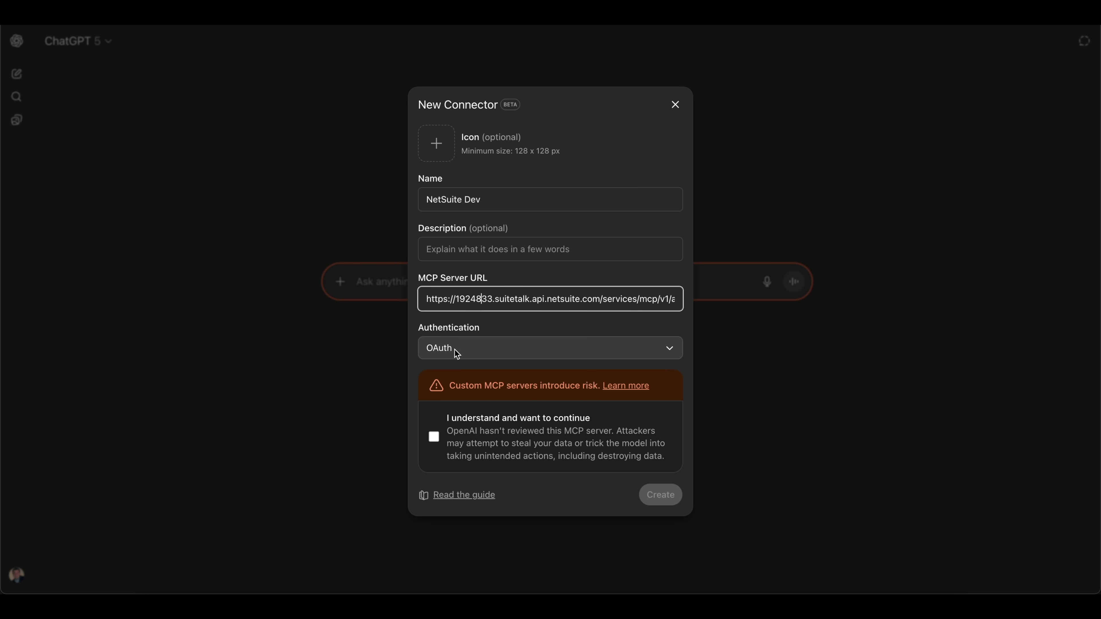
click(439, 439)
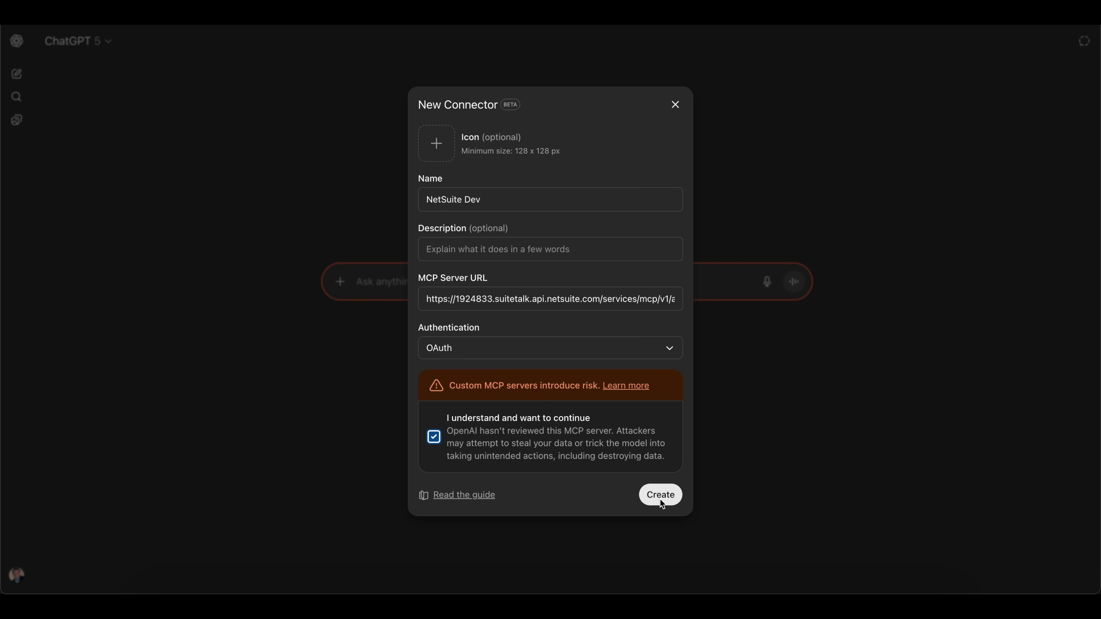
click(660, 498)
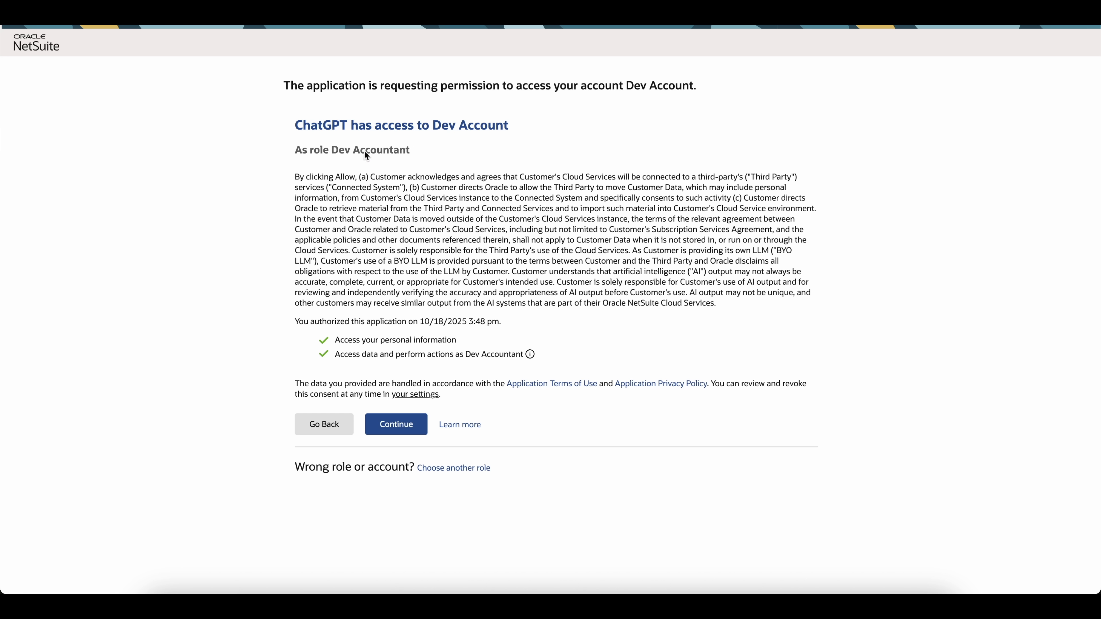
Approve ChatGPT's access to Dev Account as Dev Accountant and close the Settings dialog.
drag(339, 150, 412, 150)
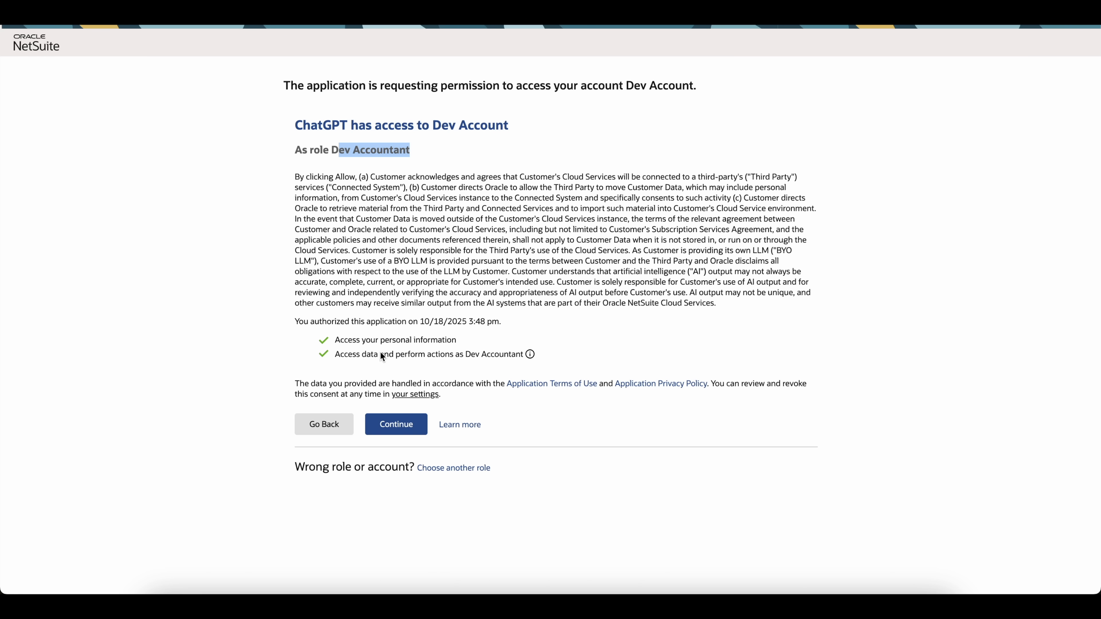
click(409, 429)
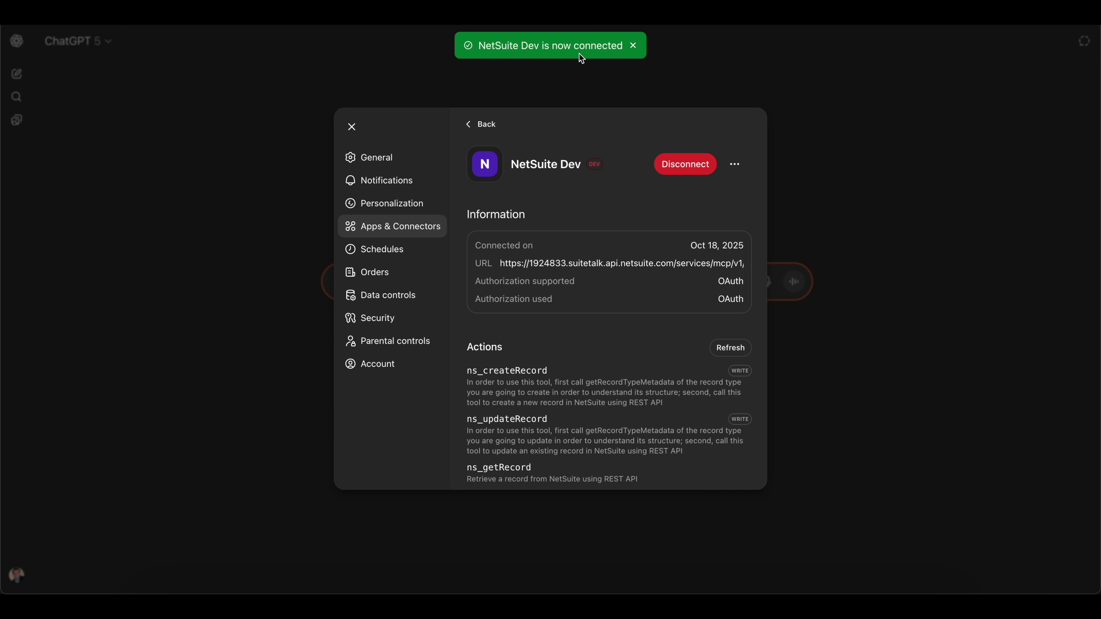
click(352, 127)
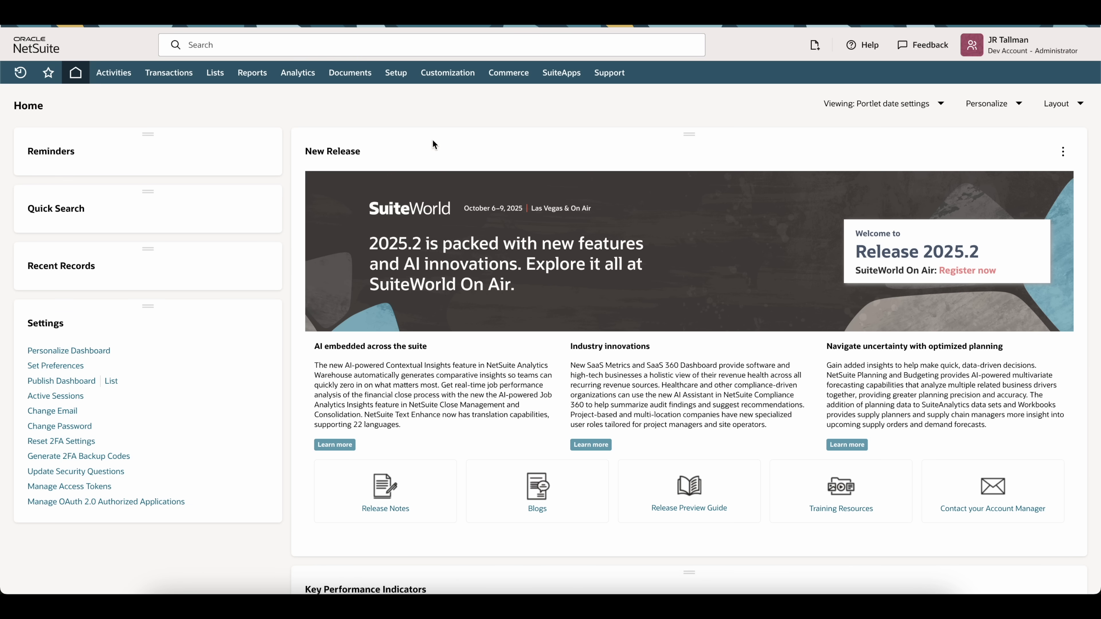
mouse_move(396, 72)
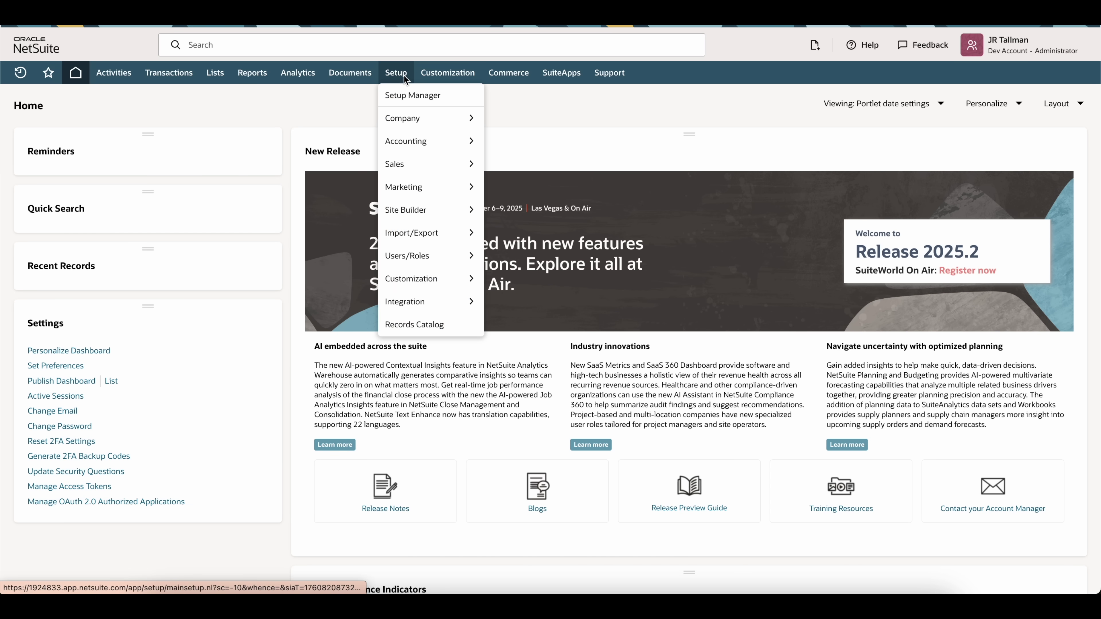
mouse_move(427, 299)
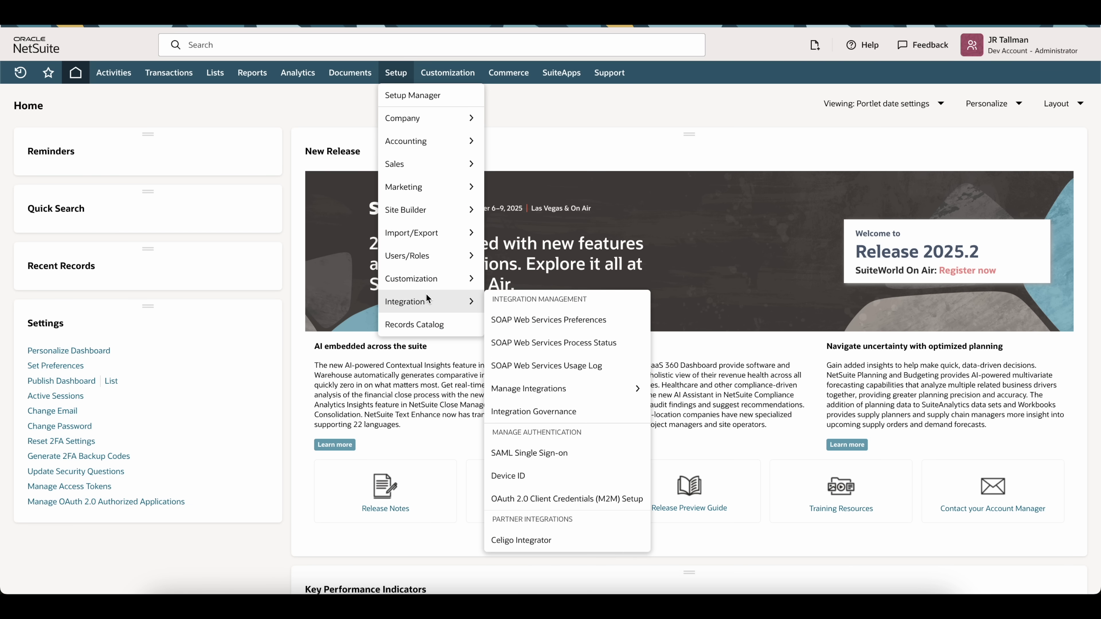
click(558, 388)
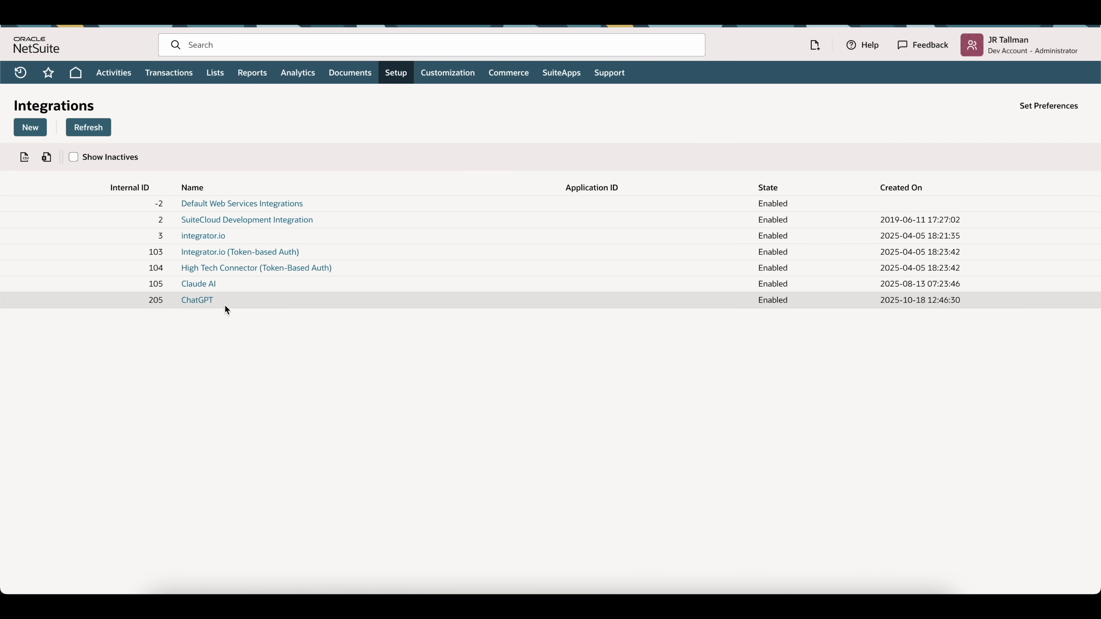
drag(223, 300, 179, 301)
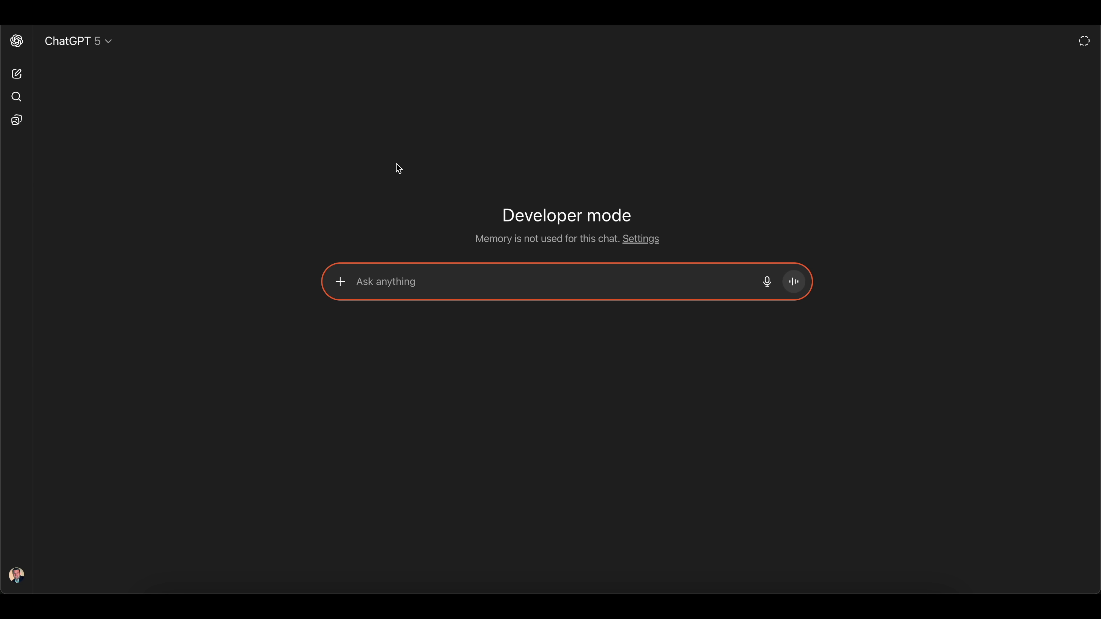
With NetSuite Dev attached, ask 'can you produce me an income statement for this year?' and review it.
click(340, 281)
mouse_move(386, 431)
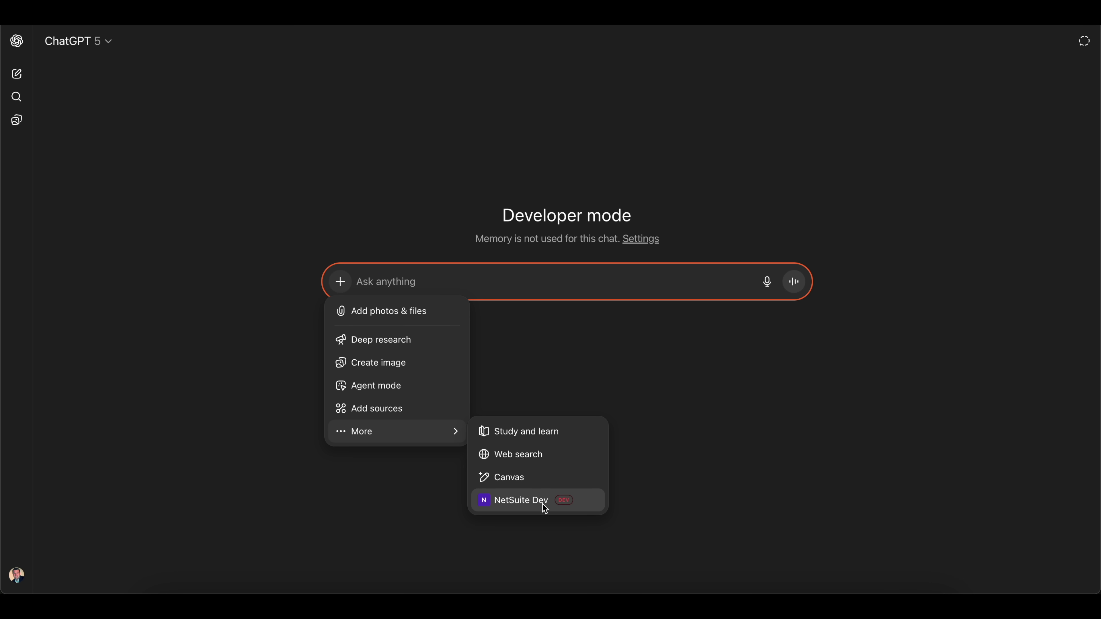
click(544, 505)
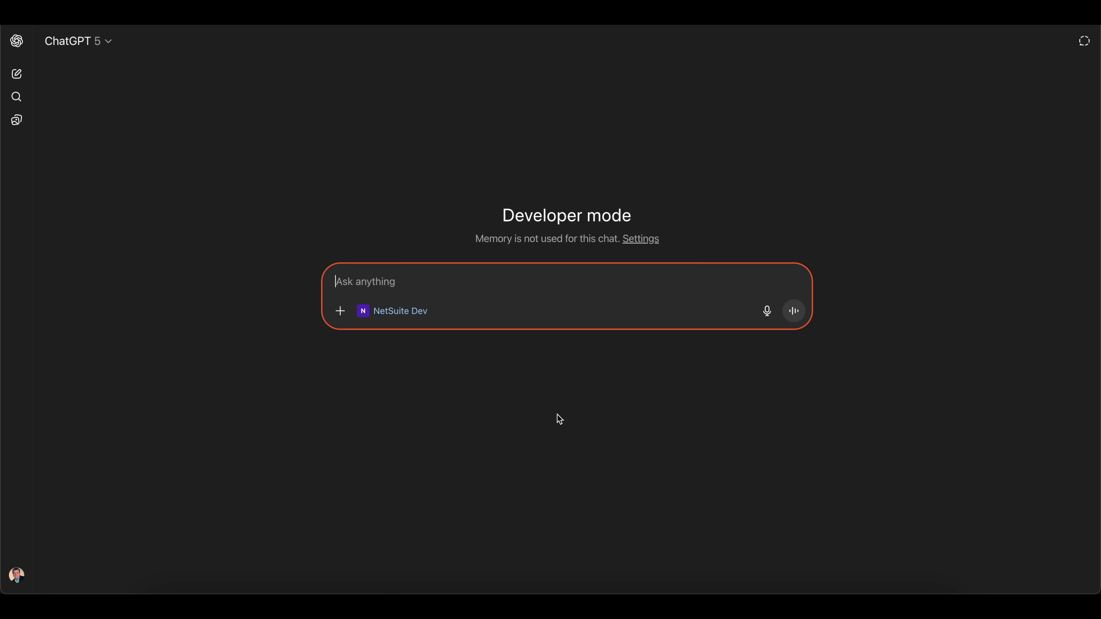
text(can y)
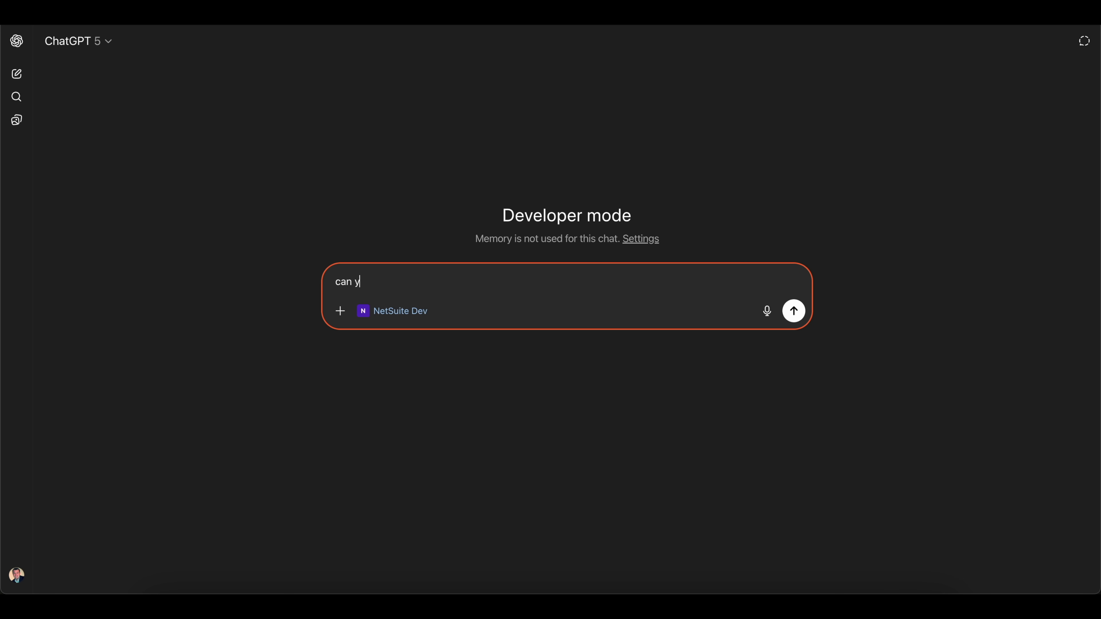
text(ou produce me an income statement for th)
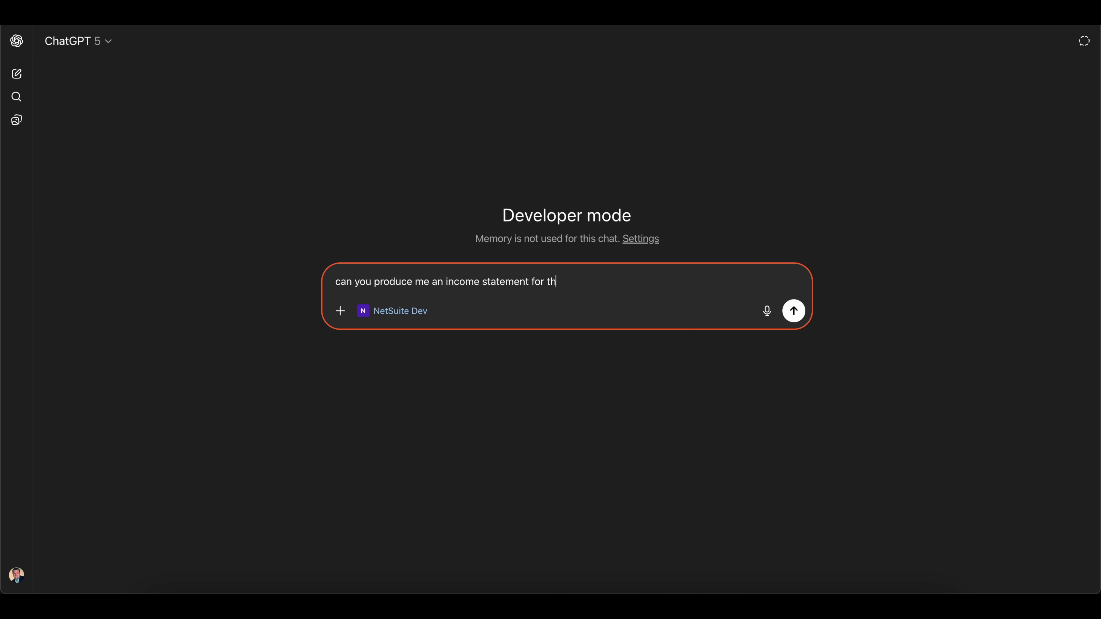
text(is year?)
key(Return)
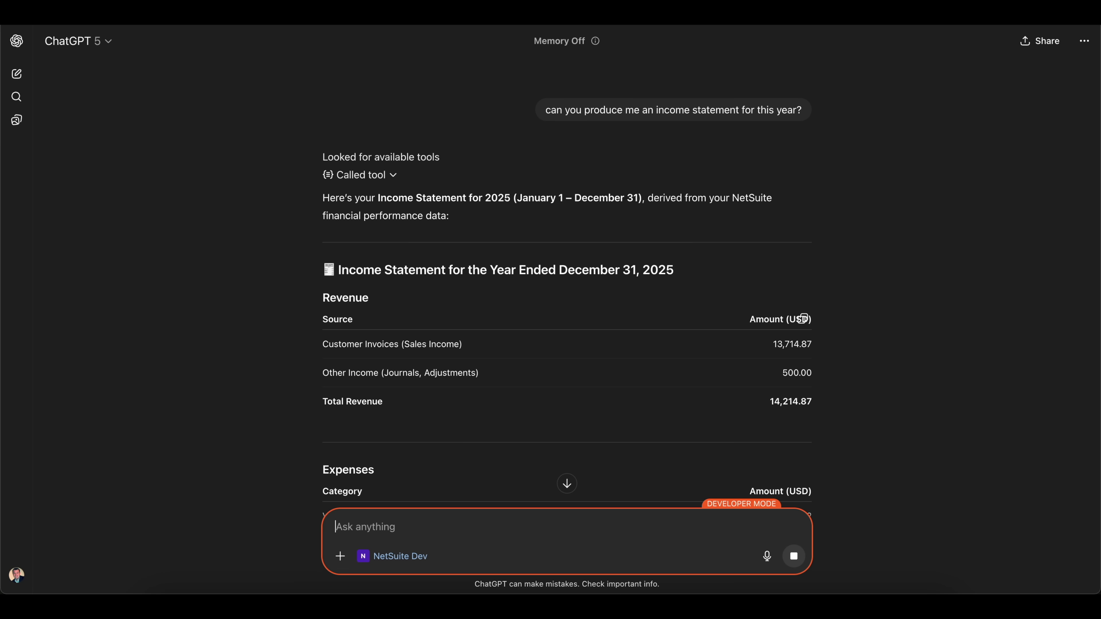
scroll(596, 339, down, 10)
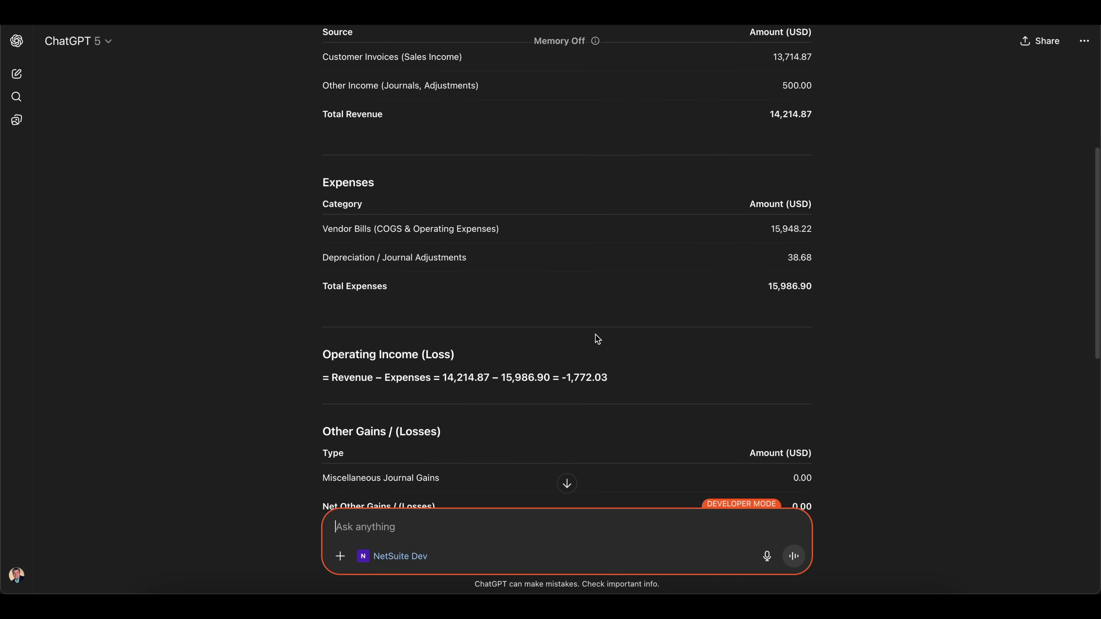
scroll(598, 339, down, 7)
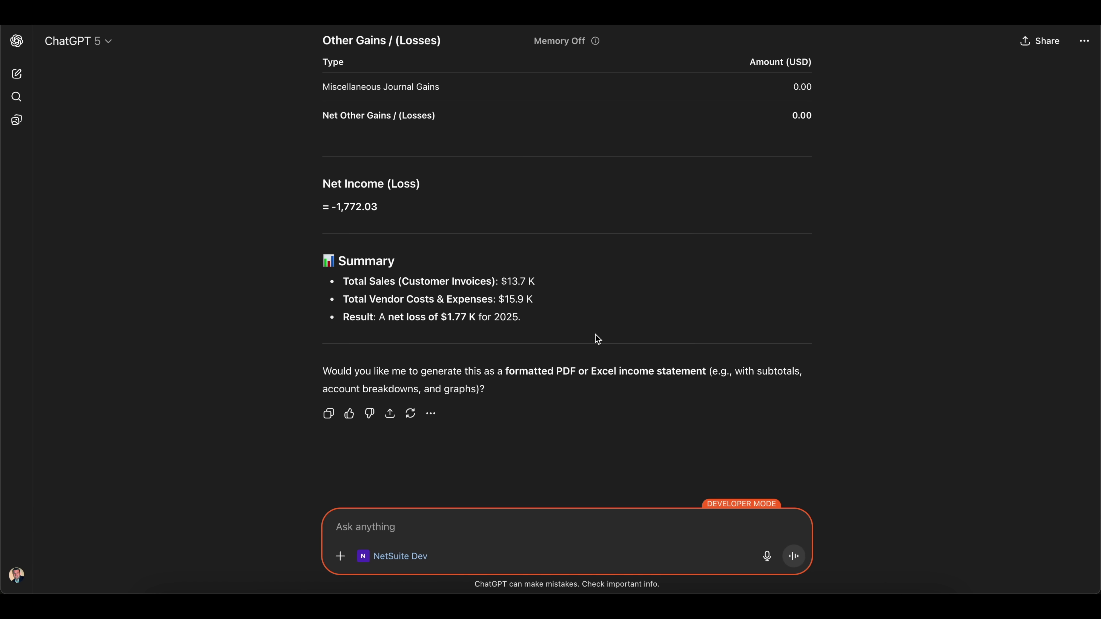
Start typing a request to create vendor 'TEST CHATGPT Vendor' under the default subsidiary.
text(Can you please create a new vendor i)
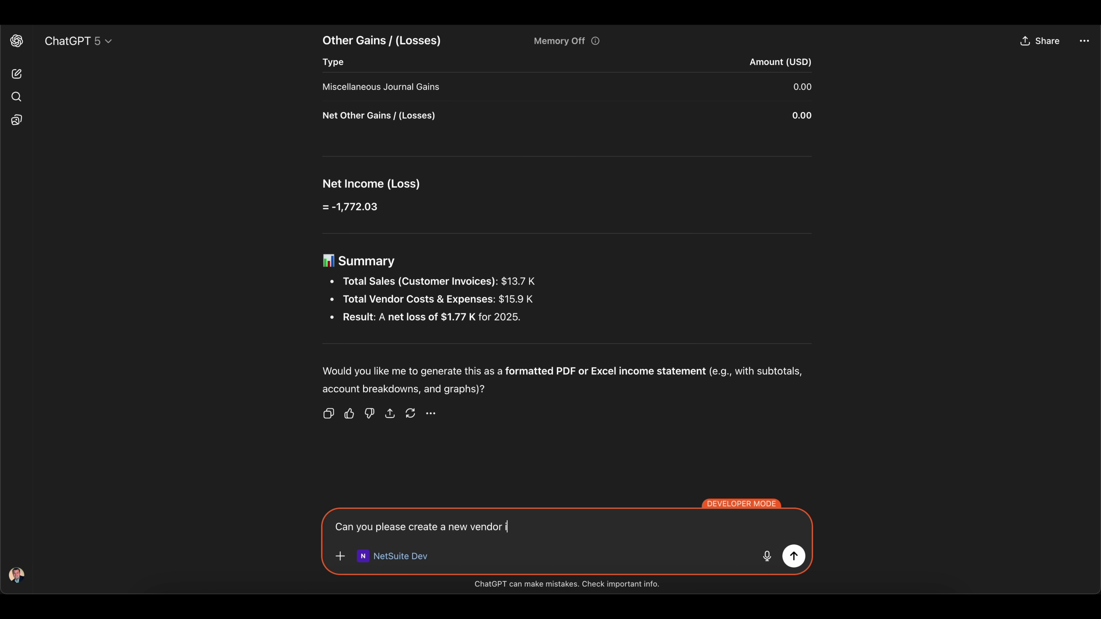
text(n my account called 'TEST CHATGP)
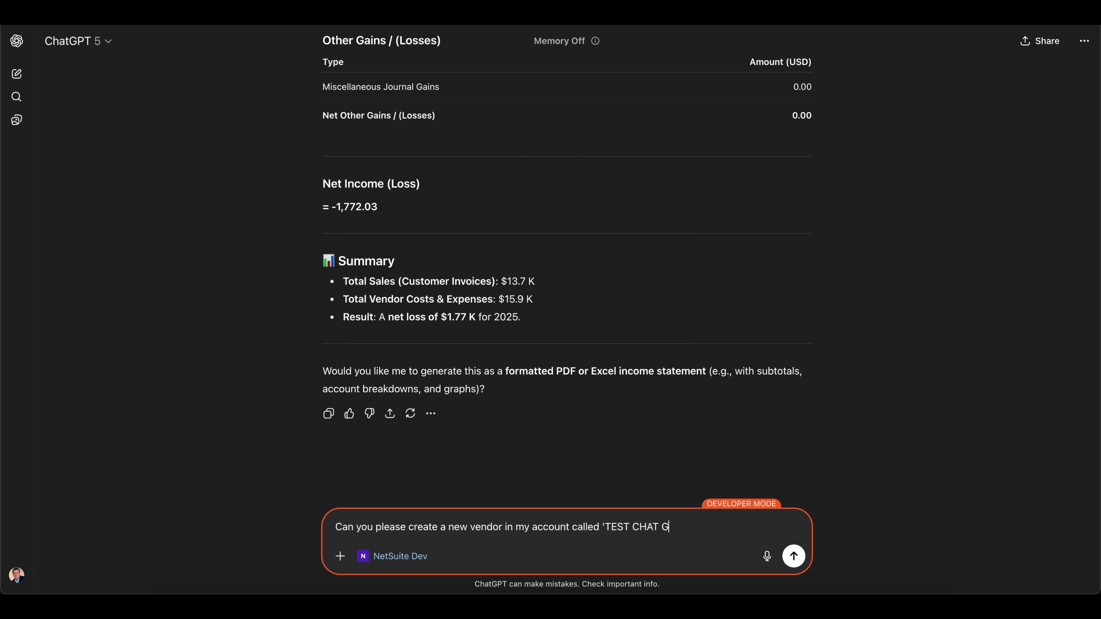
text(T Vendor' and use the default subsidiar)
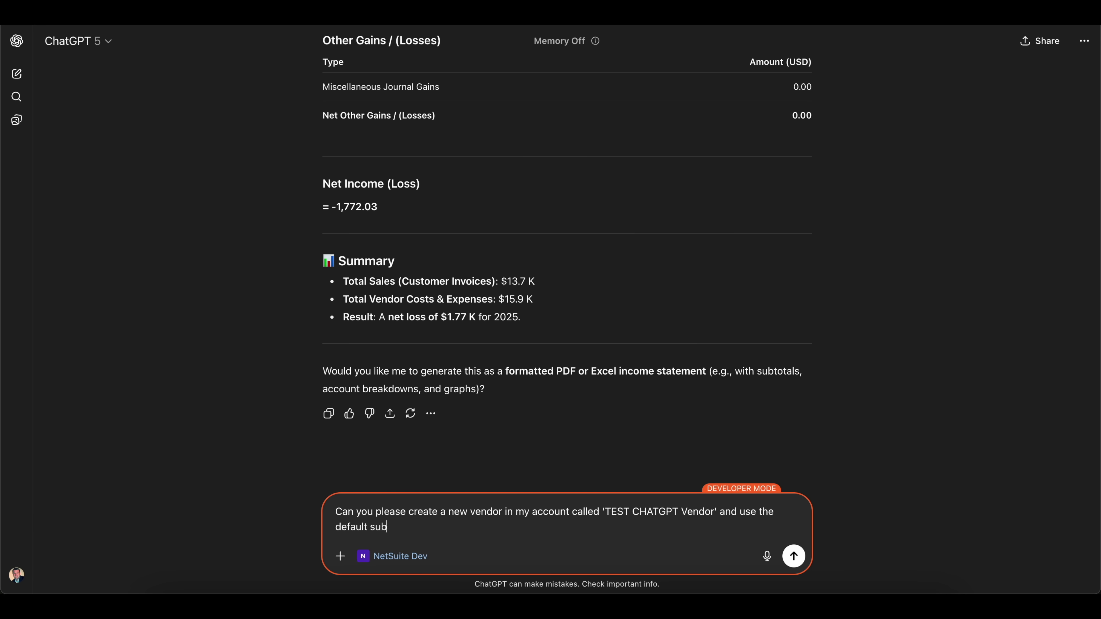
text(y)
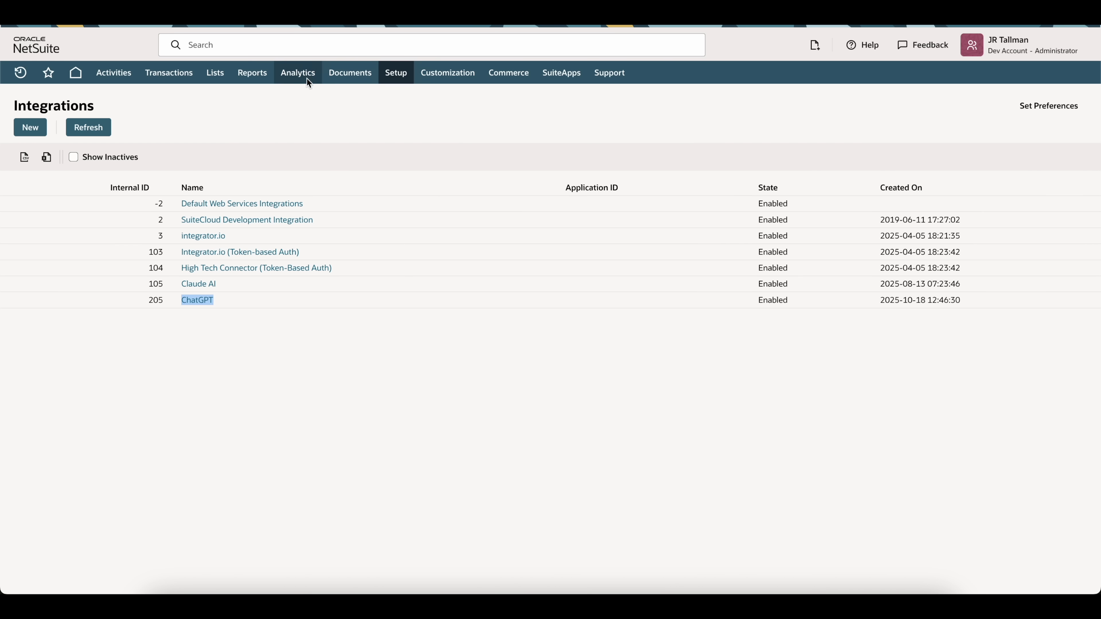
Start a new vendor record in NetSuite and view the Primary Subsidiary dropdown options.
mouse_move(215, 76)
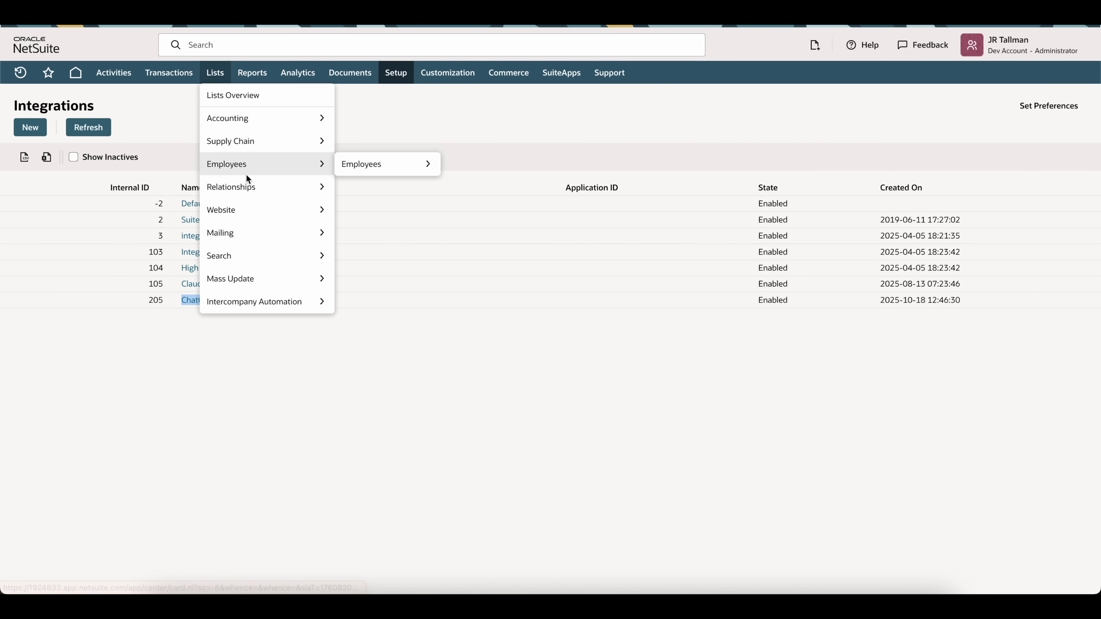
mouse_move(251, 186)
mouse_move(399, 320)
click(447, 329)
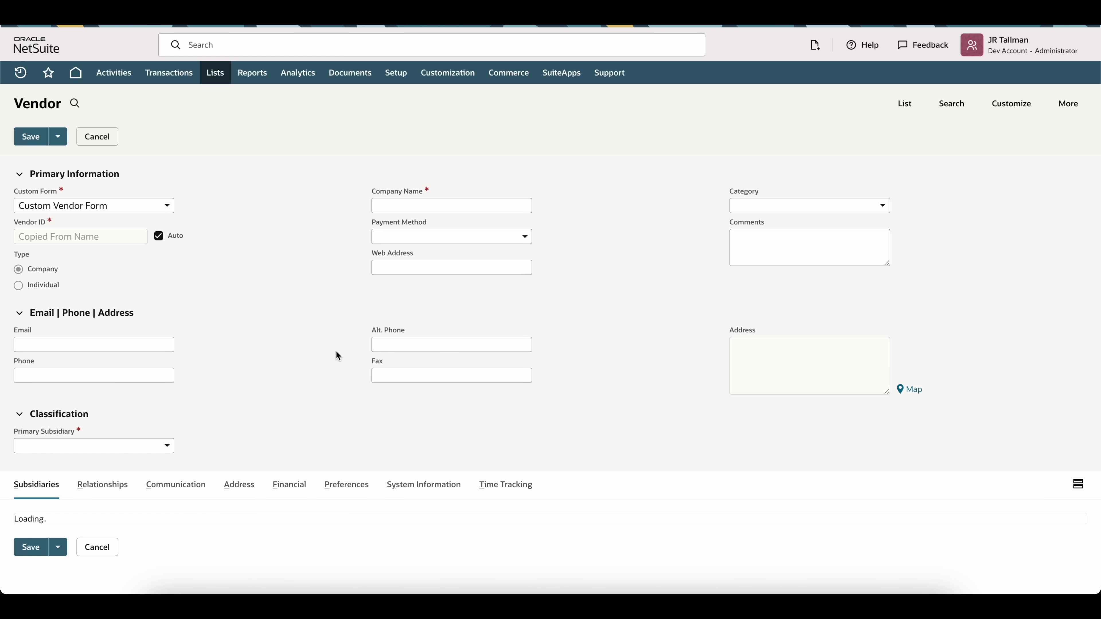
click(117, 447)
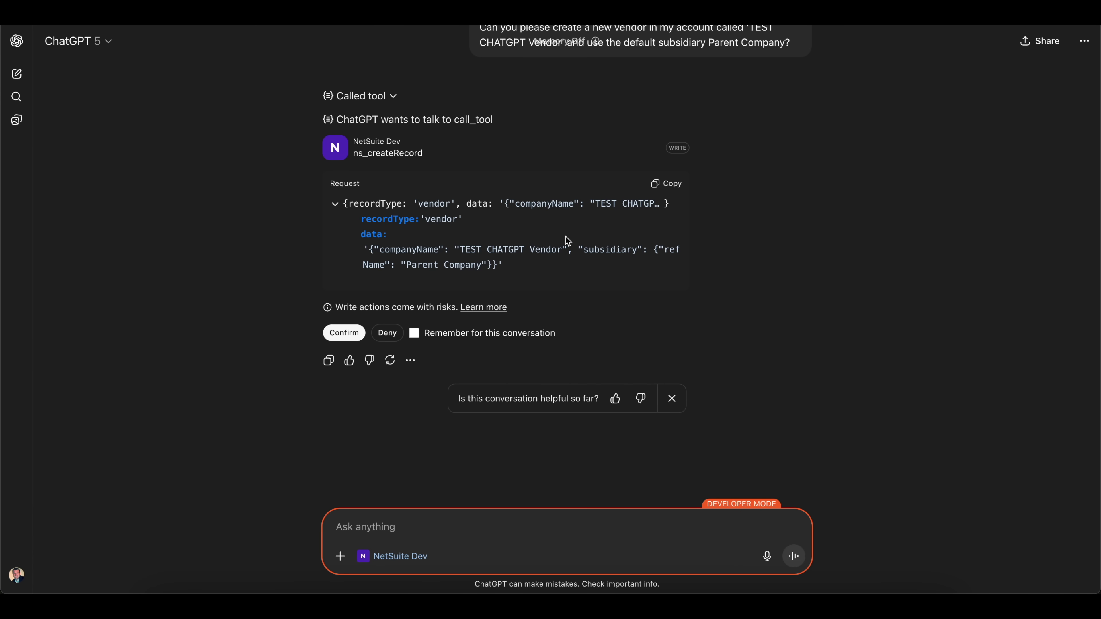
Approve the ns_createRecord request and highlight the returned internal ID 454.
click(351, 334)
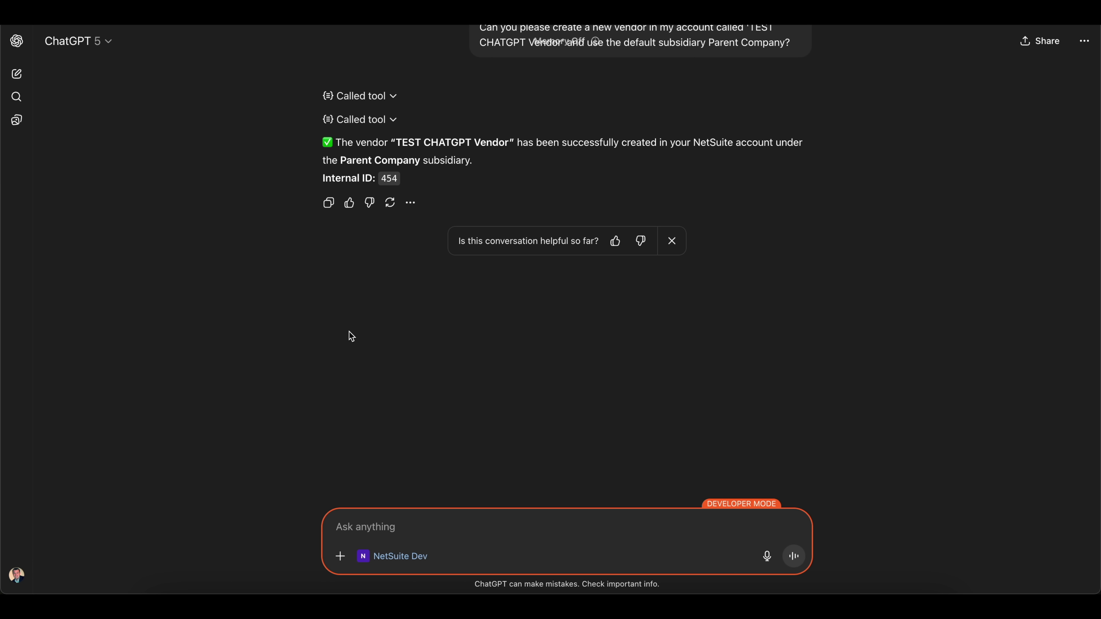
drag(382, 180, 399, 180)
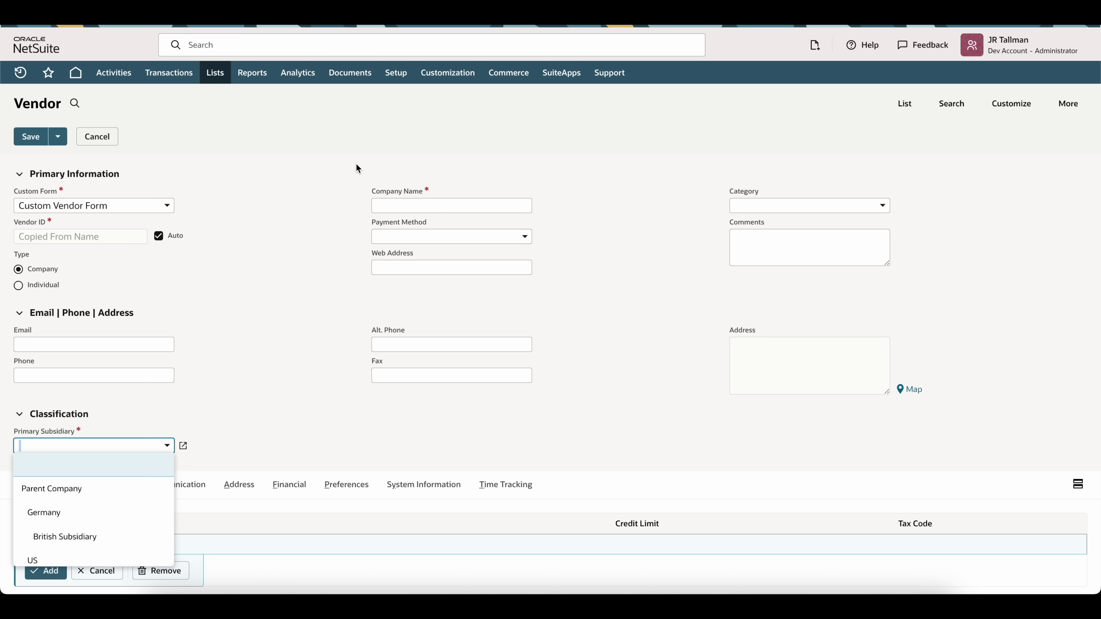
Discard the unsaved vendor form and open TEST CHATGPT Vendor (ID 454) from the Vendors list.
click(910, 111)
click(594, 204)
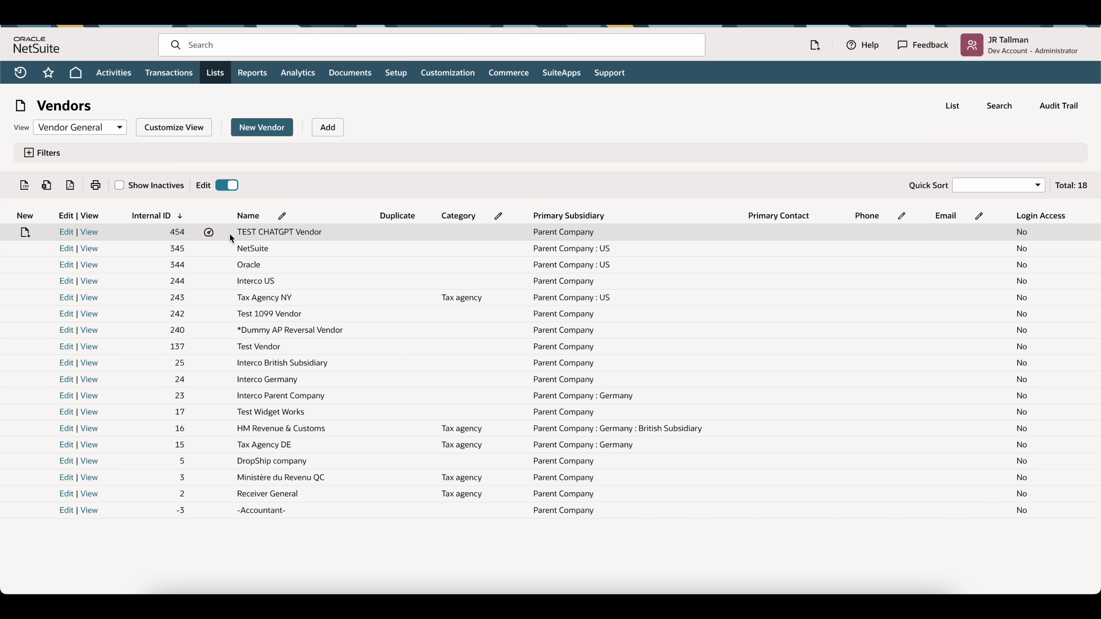
drag(168, 238, 322, 239)
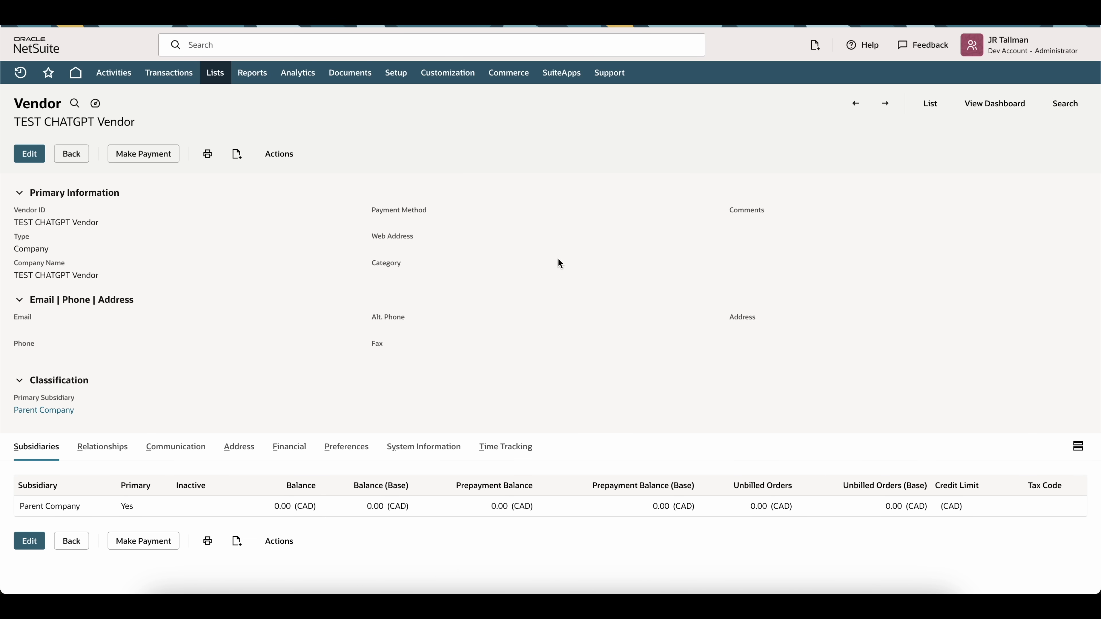
click(415, 446)
Highlight the System Notes entry showing the vendor was set by Custom Tool context.
scroll(468, 354, down, 2)
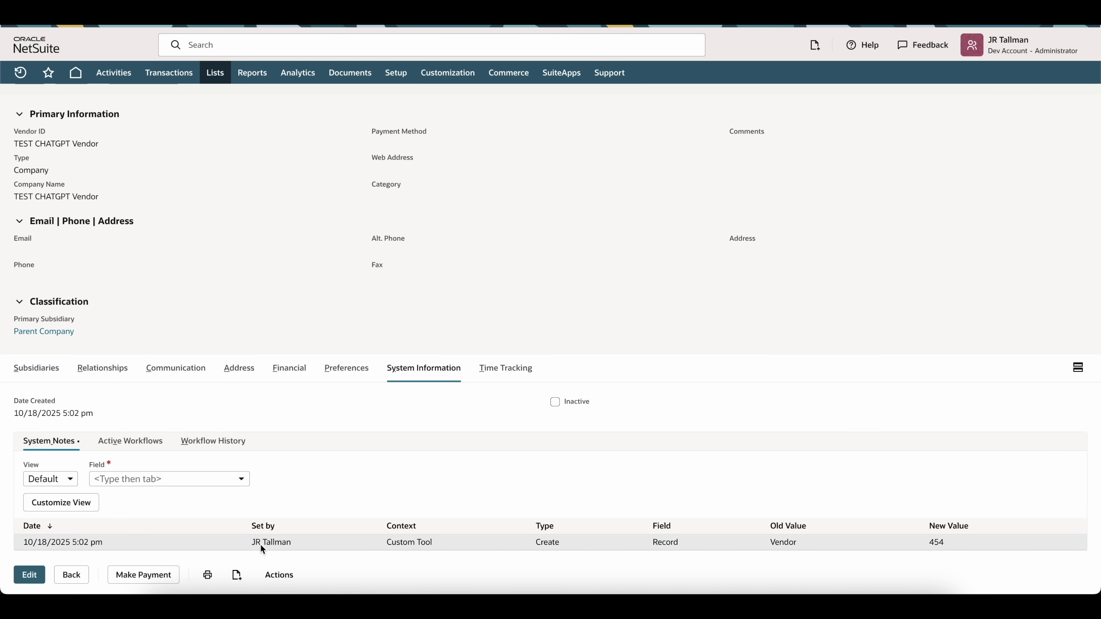
drag(252, 545, 293, 545)
drag(386, 544, 439, 526)
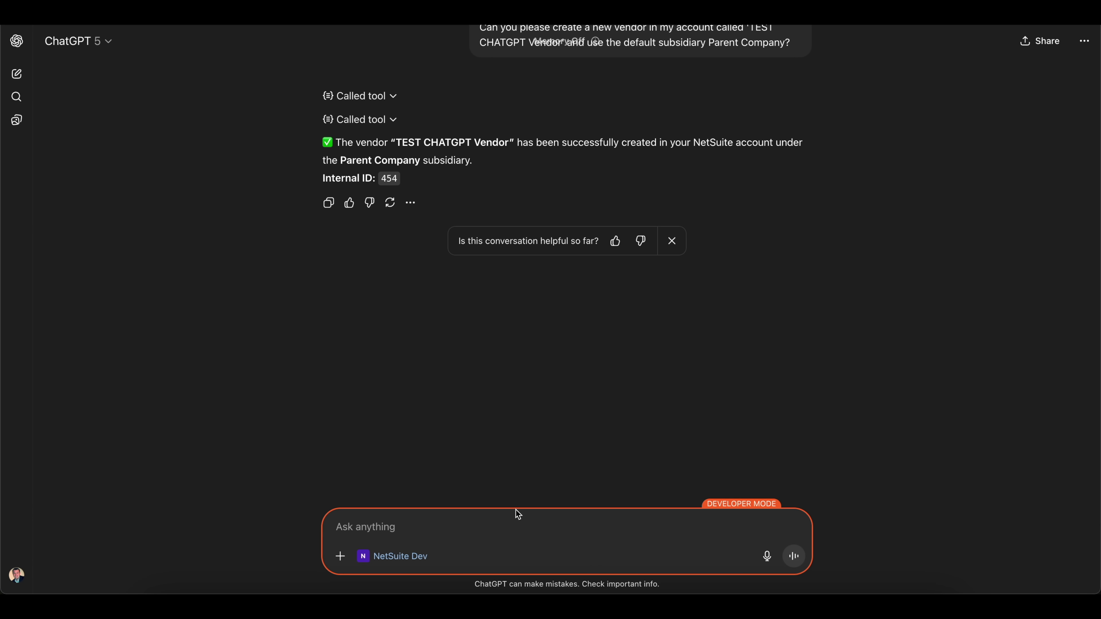
Ask ChatGPT for a script defaulting the department on vendor bill lines to 'Sales'.
click(489, 529)
text(can you please create a s)
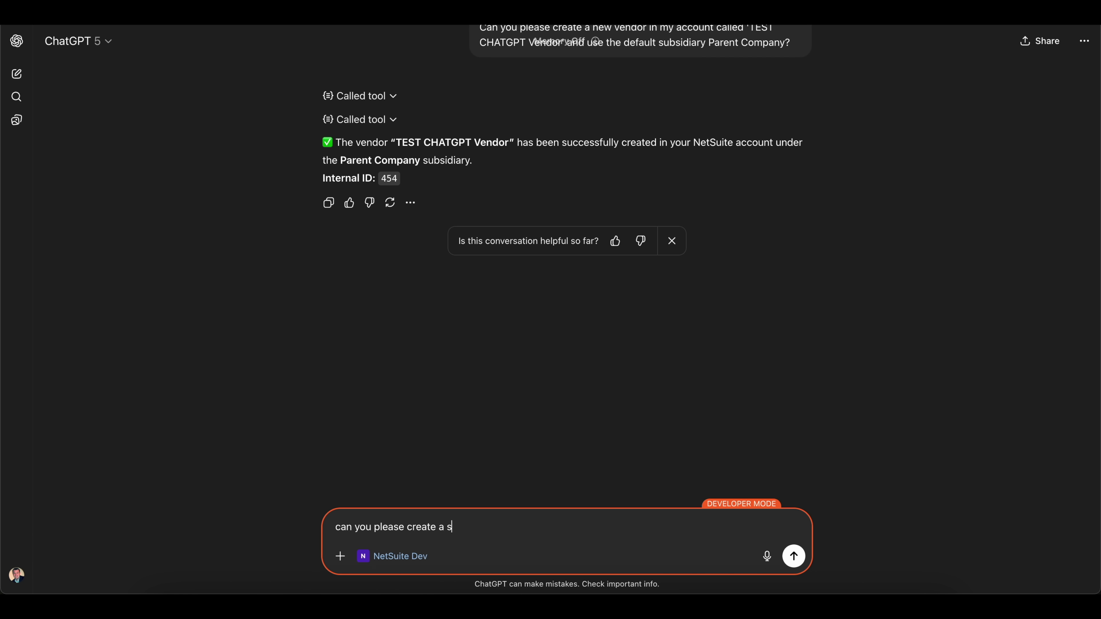
text(cript that defaults the department on ven)
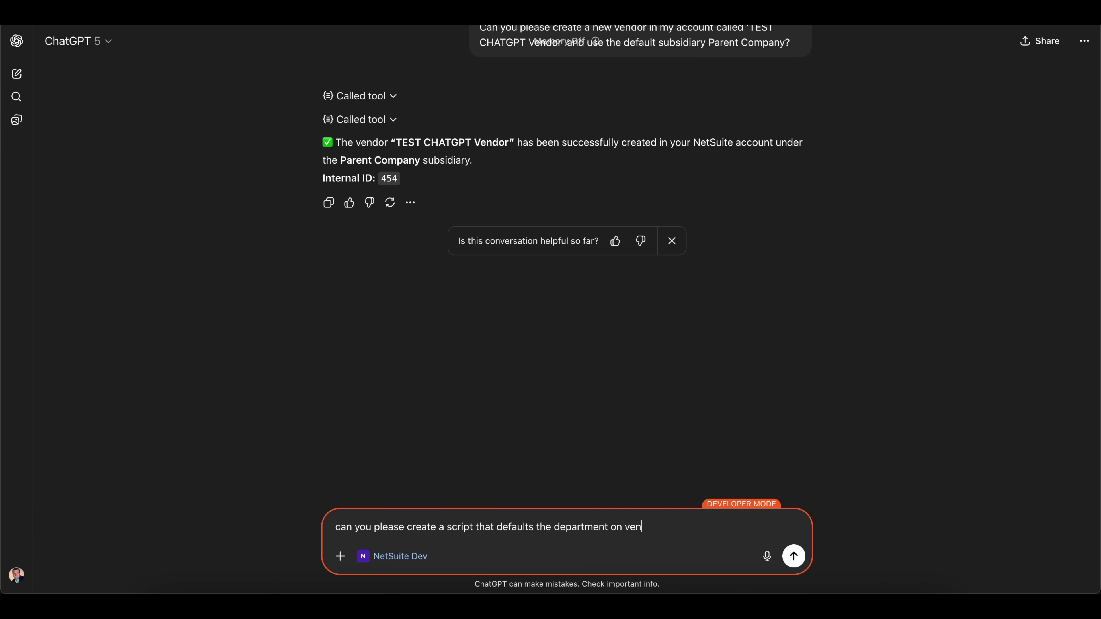
text(dor bill lines to 'Sales'?)
key(Return)
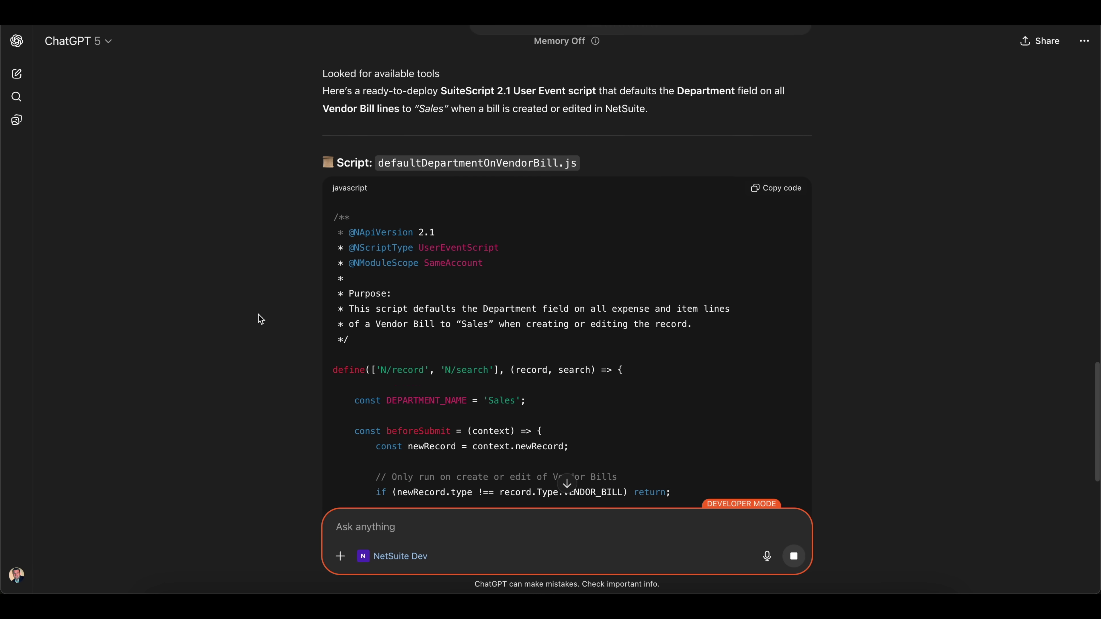
Review the generated defaultDepartmentOnVendorBill.js and type 'Can you please deploy this for me?'.
scroll(260, 320, down, 6)
scroll(261, 319, up, 5)
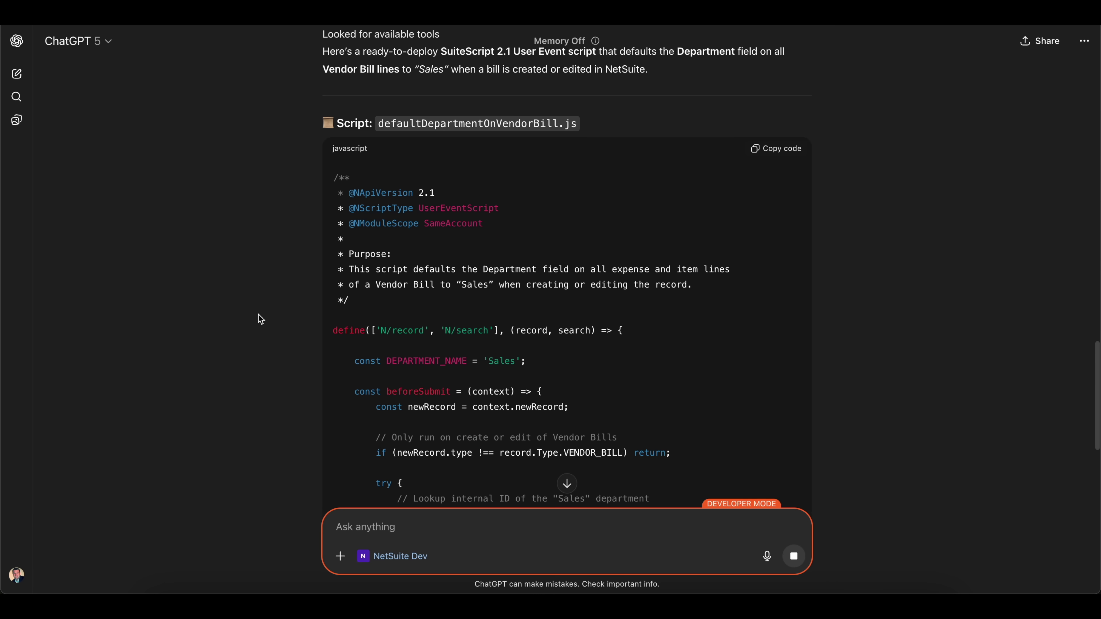
scroll(261, 319, down, 10)
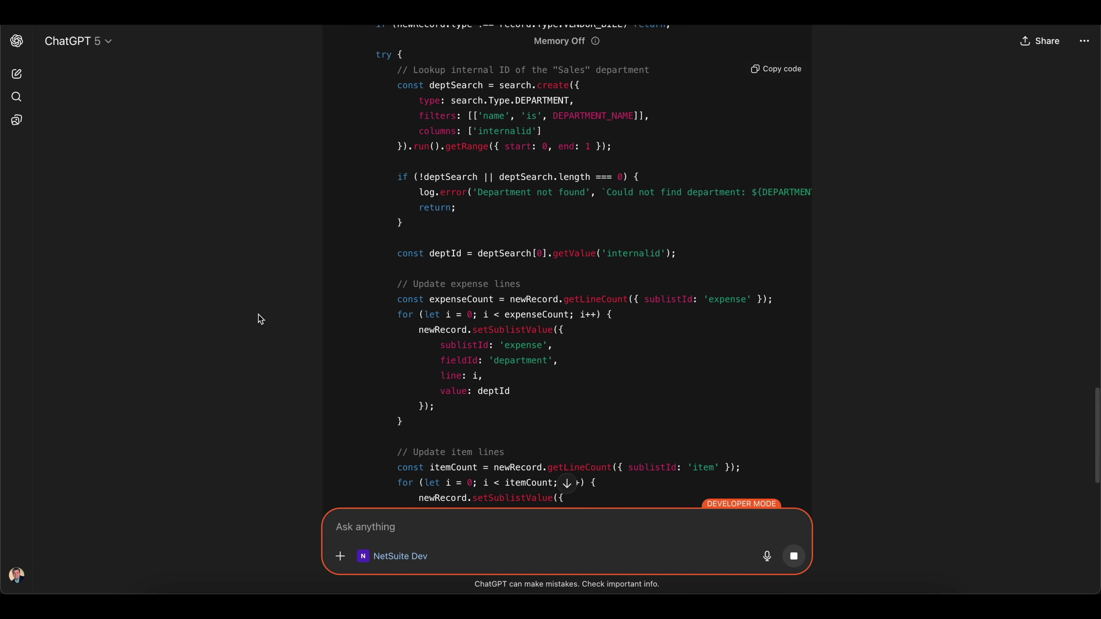
scroll(261, 319, down, 12)
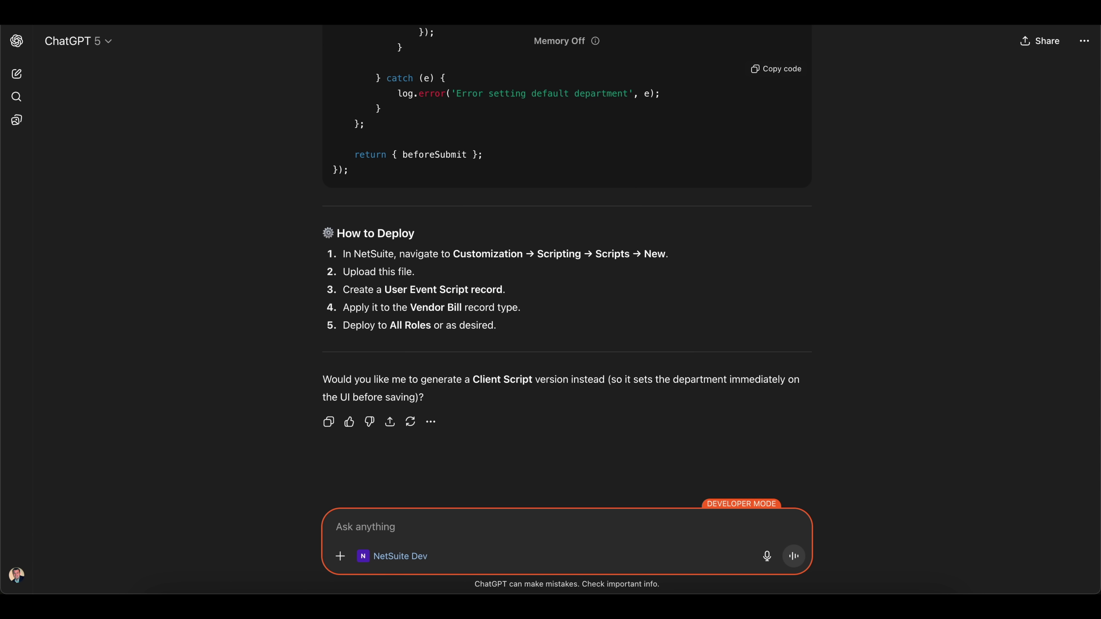
text(Can you please depl)
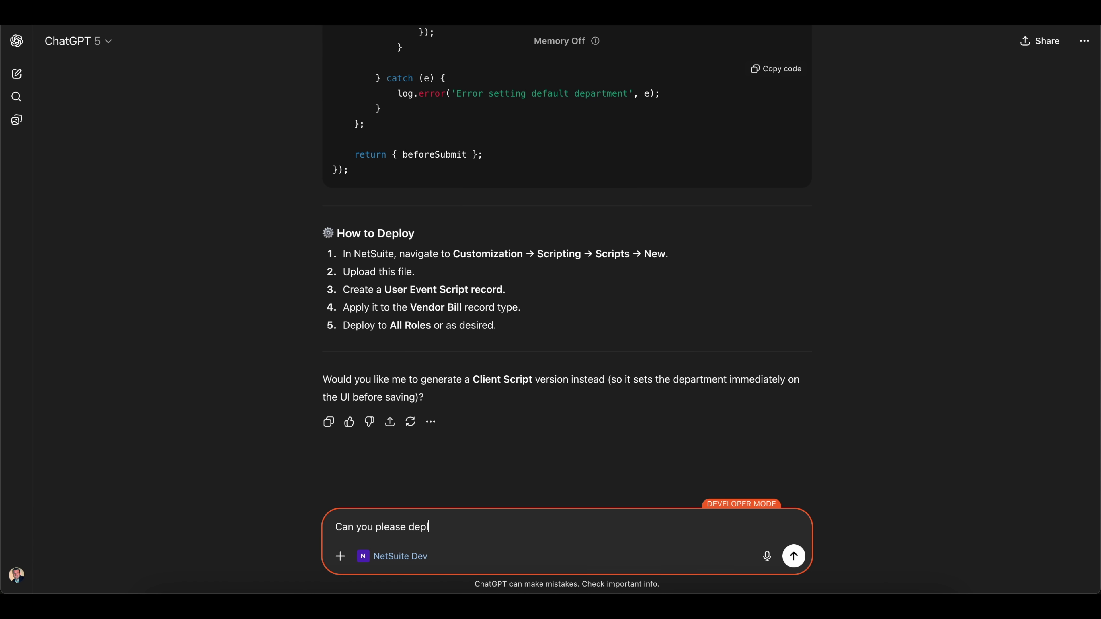
text(oy this for me?)
Send the deploy request, approve the tool call, and review the manual deployment steps offered.
key(Return)
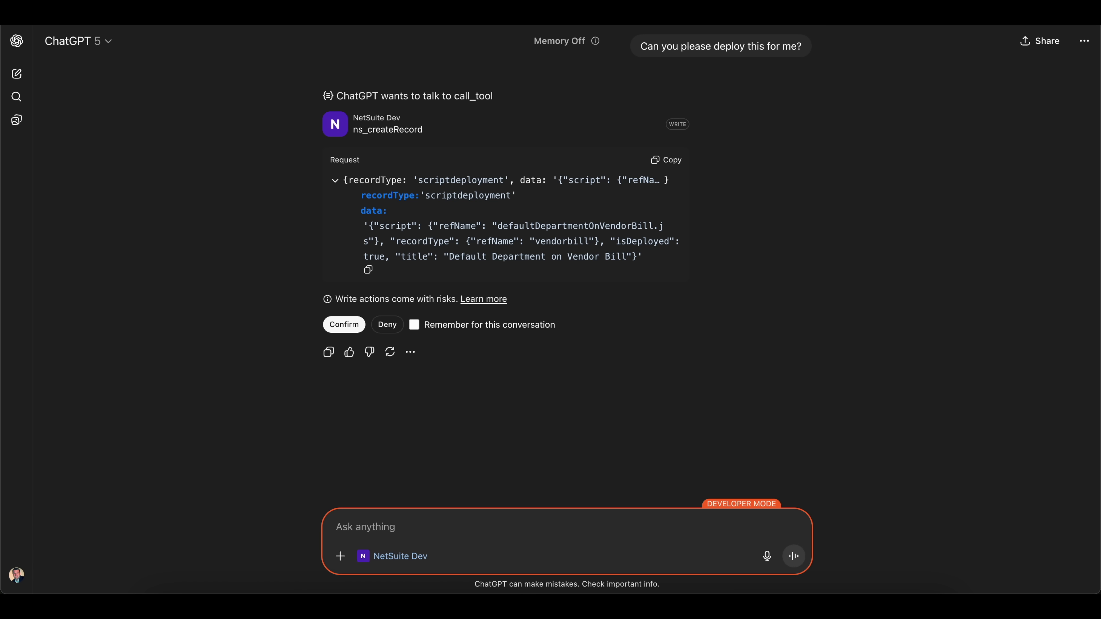
click(344, 325)
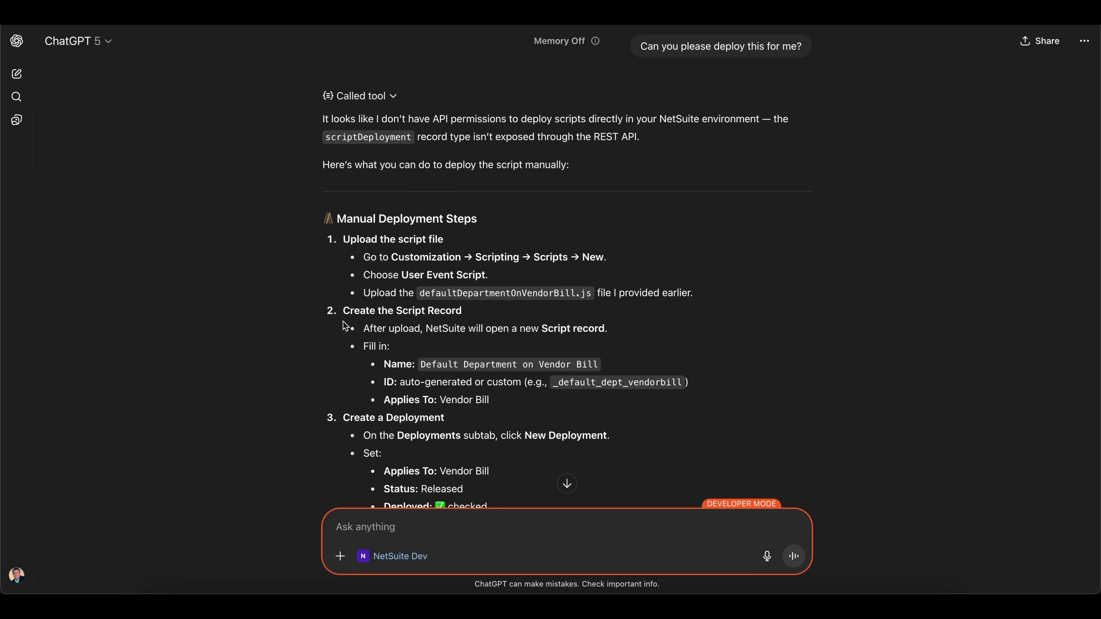
scroll(306, 250, down, 5)
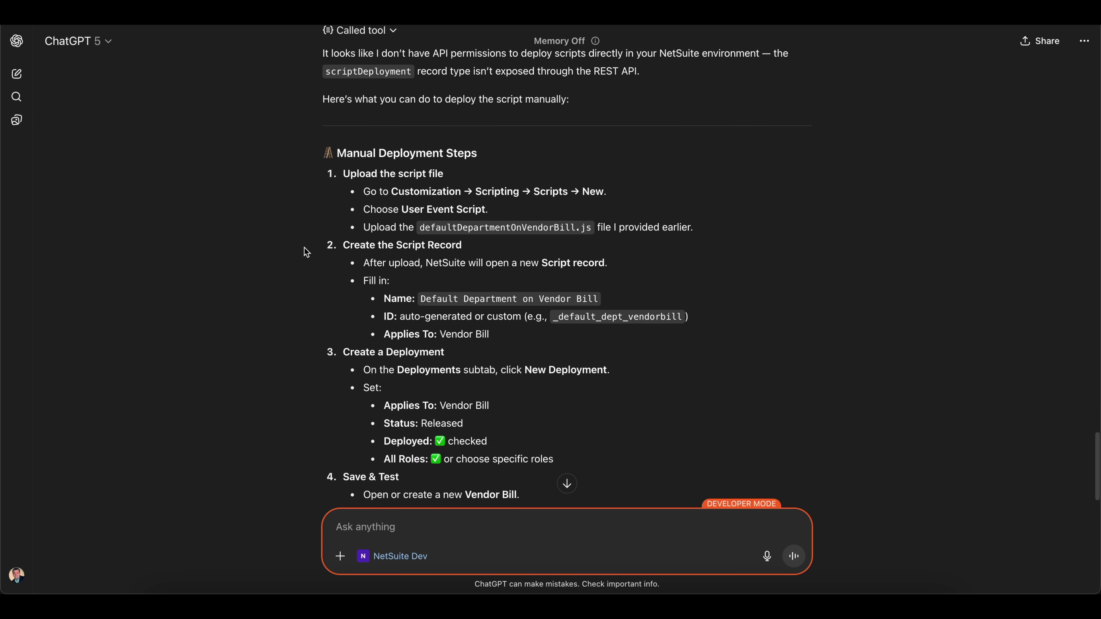
scroll(305, 249, up, 2)
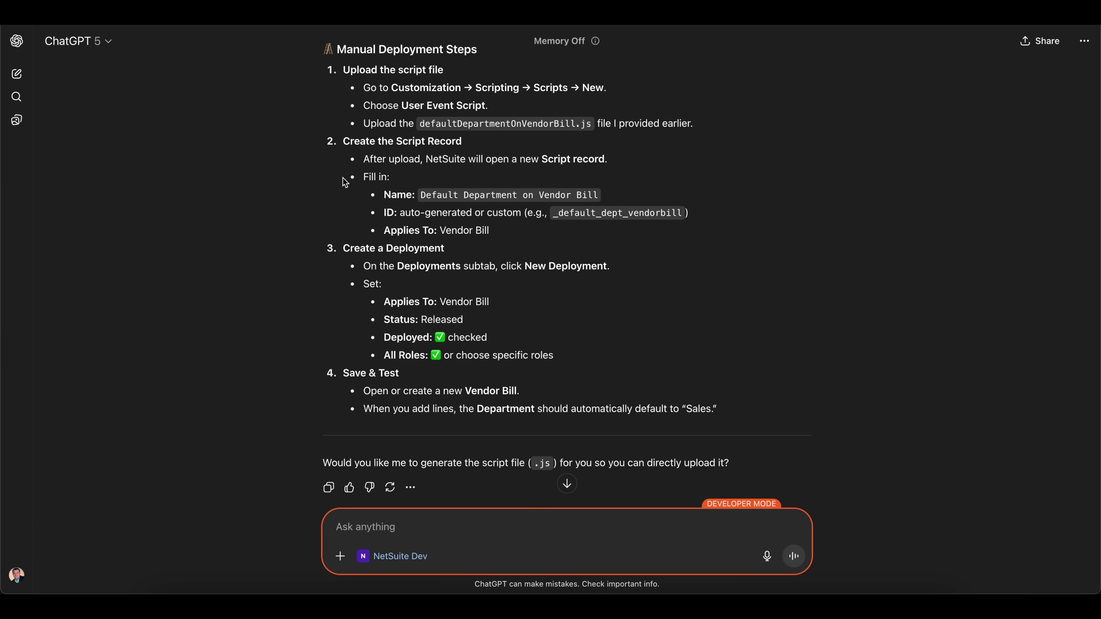
scroll(216, 328, down, 2)
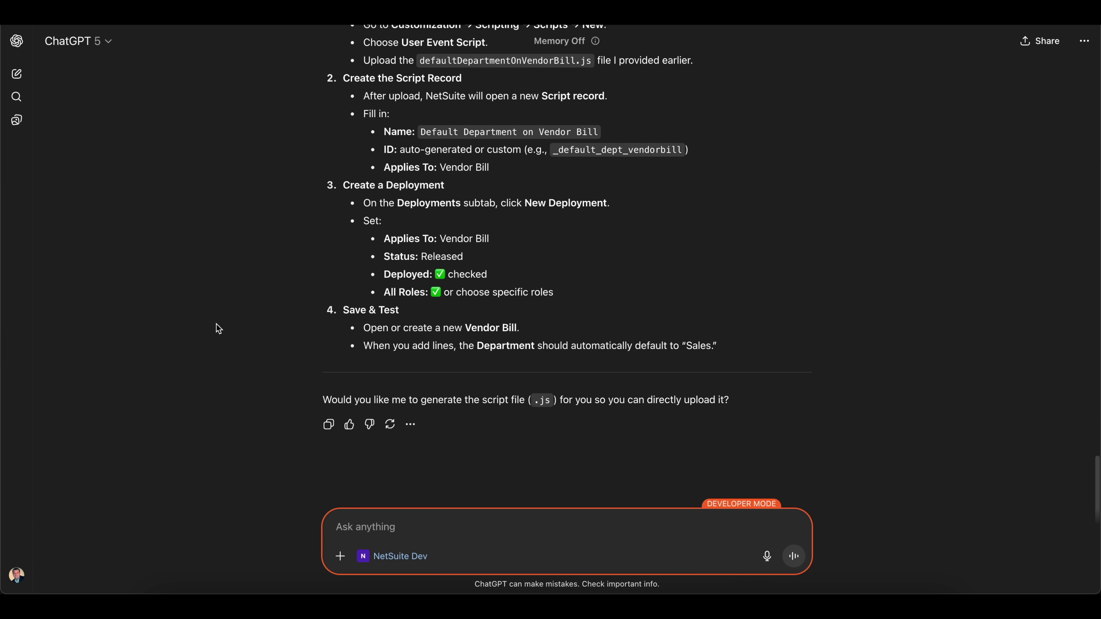
scroll(216, 328, up, 15)
scroll(522, 209, down, 20)
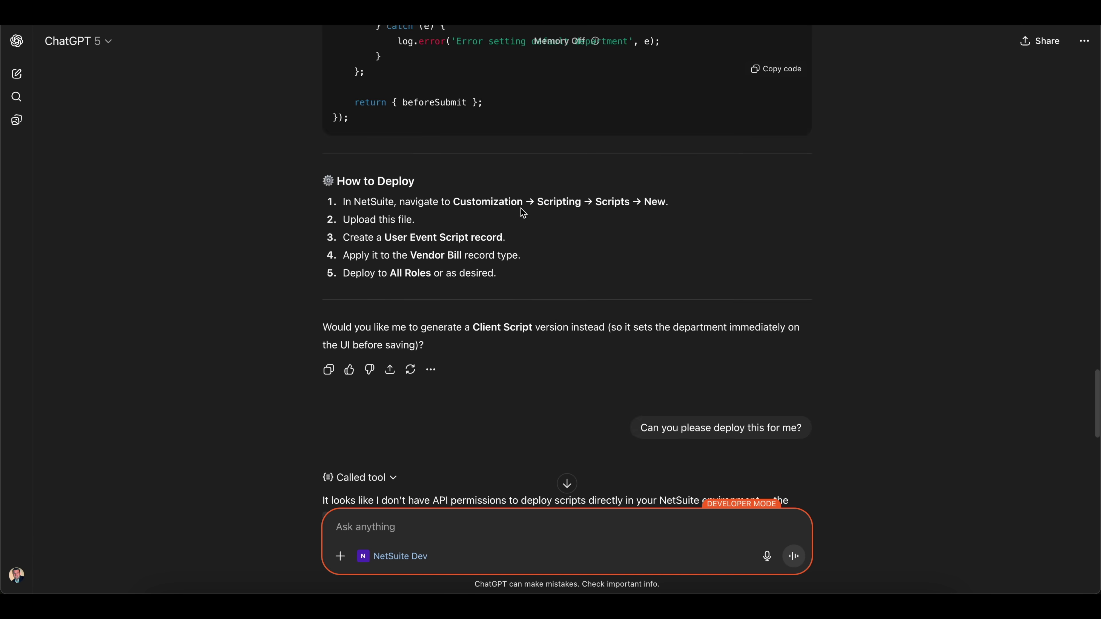